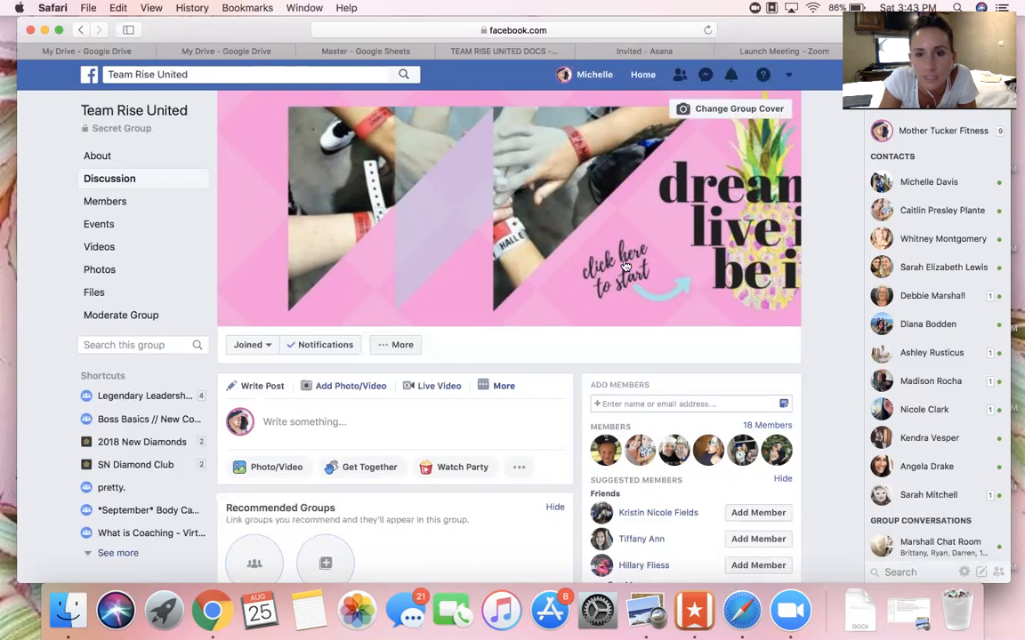
Open the Team Rise United group's files and look through the list of shared documents
{"action": "scroll", "coordinate": [587, 267], "scroll_direction": "down", "scroll_amount": 1}
{"action": "scroll", "coordinate": [607, 278], "scroll_direction": "down", "scroll_amount": 6}
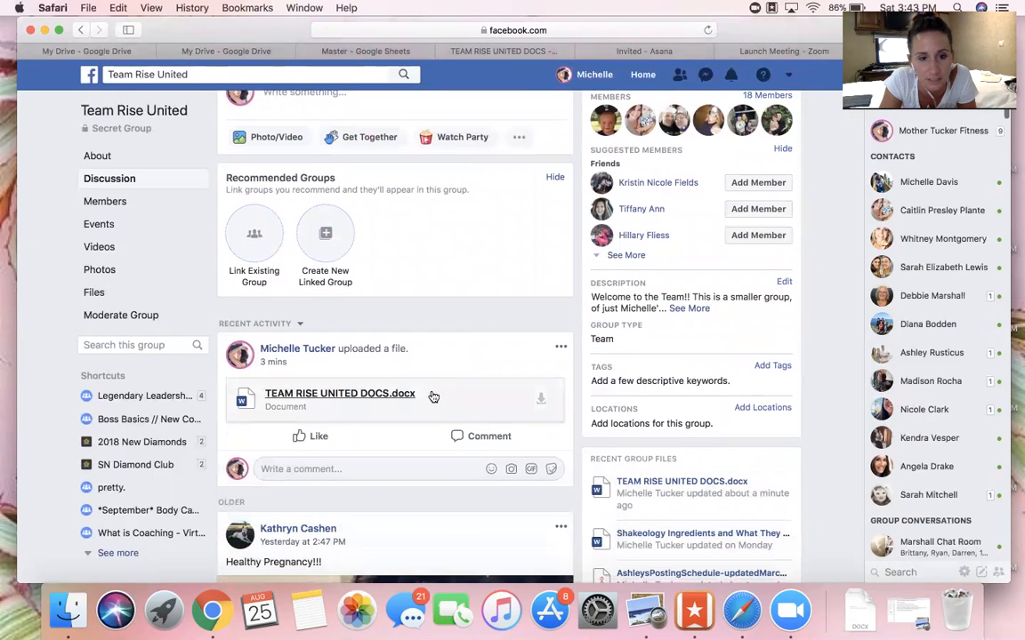
{"action": "scroll", "coordinate": [475, 294], "scroll_direction": "up", "scroll_amount": 3}
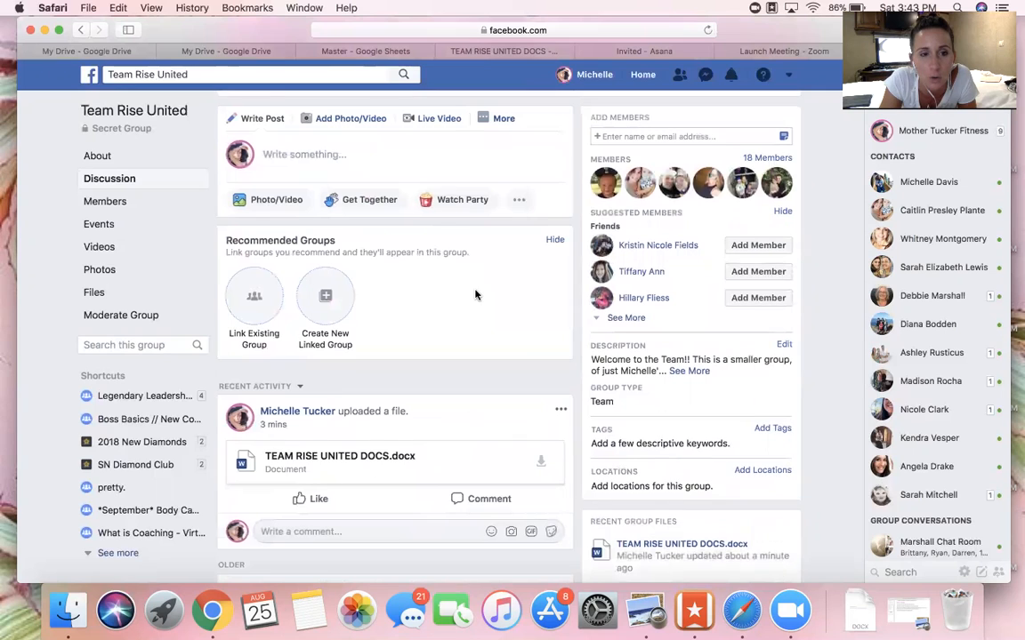
{"action": "left_click", "coordinate": [114, 301]}
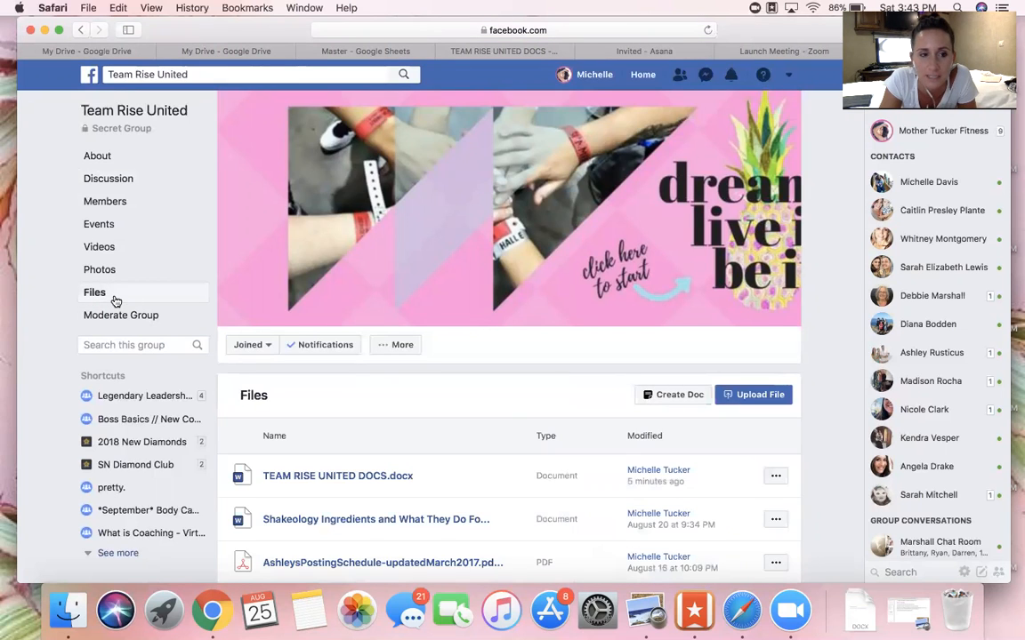
{"action": "scroll", "coordinate": [510, 414], "scroll_direction": "down", "scroll_amount": 3}
{"action": "scroll", "coordinate": [509, 414], "scroll_direction": "down", "scroll_amount": 4}
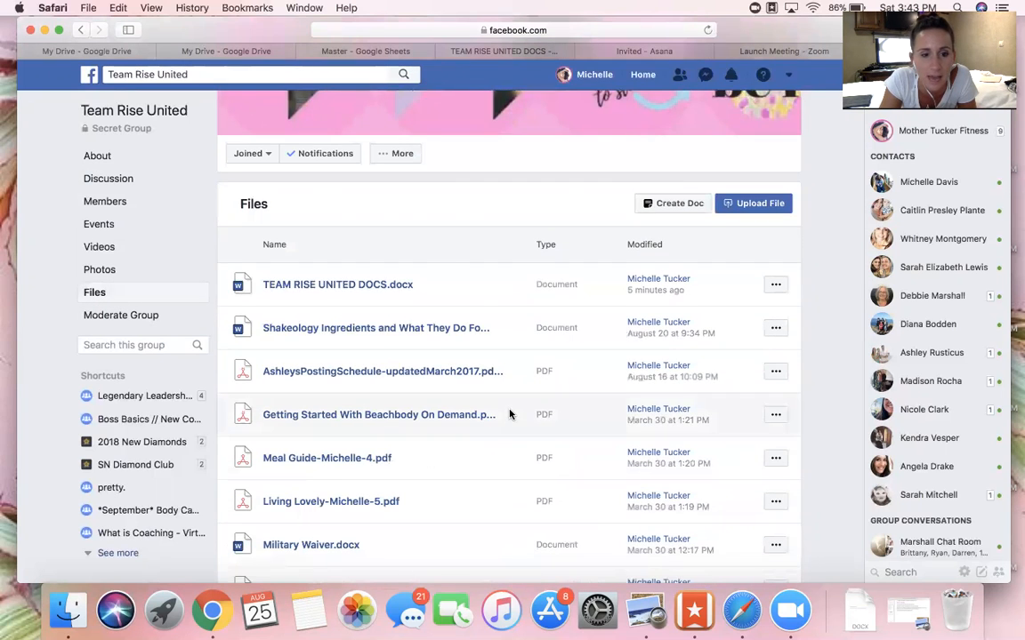
{"action": "scroll", "coordinate": [510, 413], "scroll_direction": "down", "scroll_amount": 2}
{"action": "scroll", "coordinate": [510, 414], "scroll_direction": "down", "scroll_amount": 2}
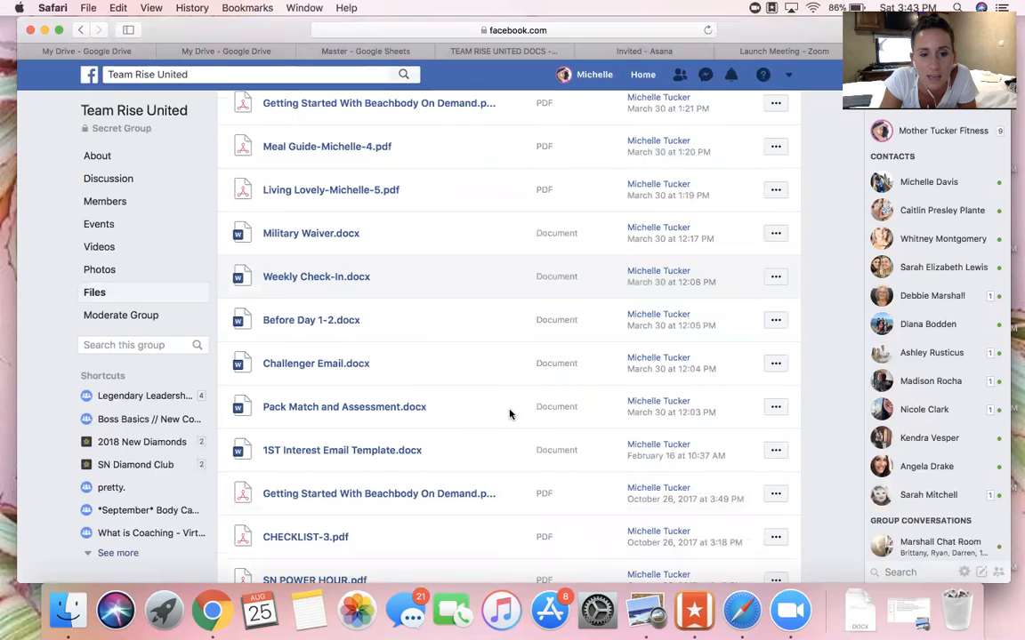
{"action": "scroll", "coordinate": [510, 414], "scroll_direction": "down", "scroll_amount": 1}
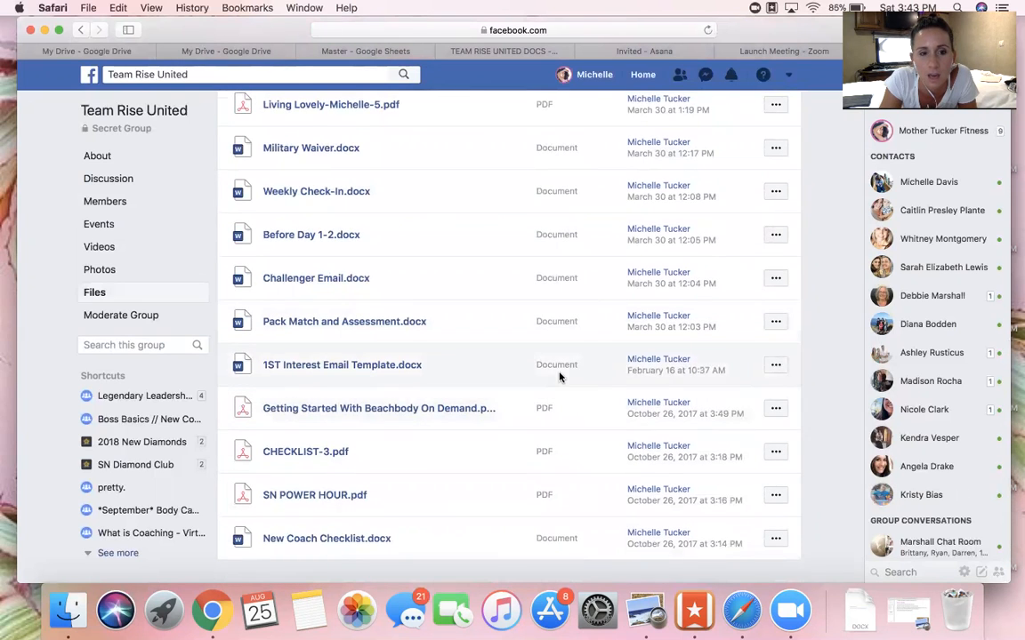
{"action": "scroll", "coordinate": [558, 377], "scroll_direction": "up", "scroll_amount": 9}
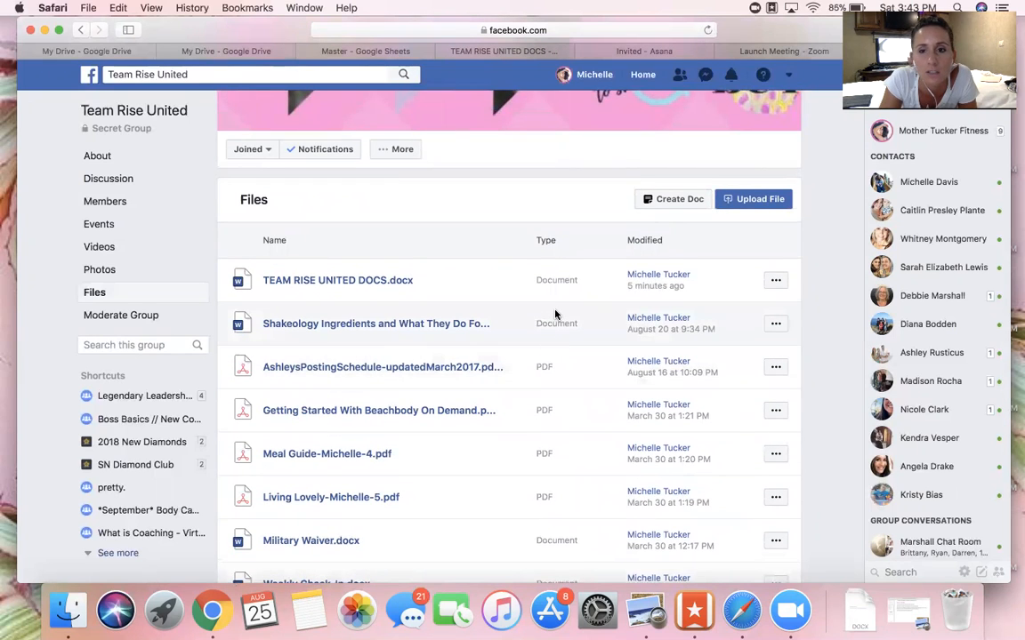
Download TEAM RISE UNITED DOCS.docx from the group's files and open the downloaded copy in Pages
{"action": "left_click", "coordinate": [359, 282]}
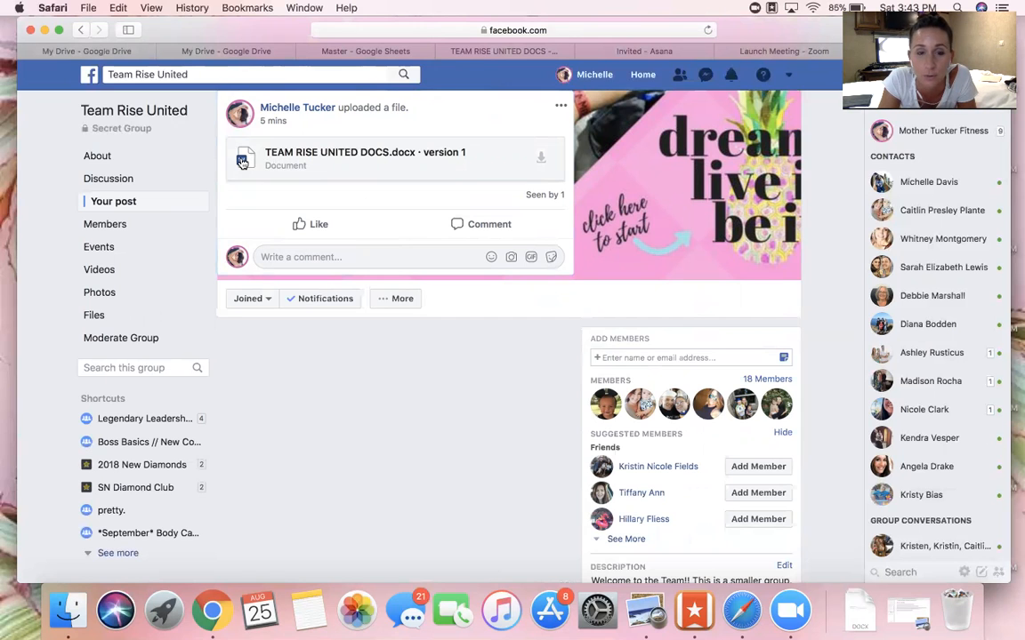
{"action": "left_click", "coordinate": [242, 161]}
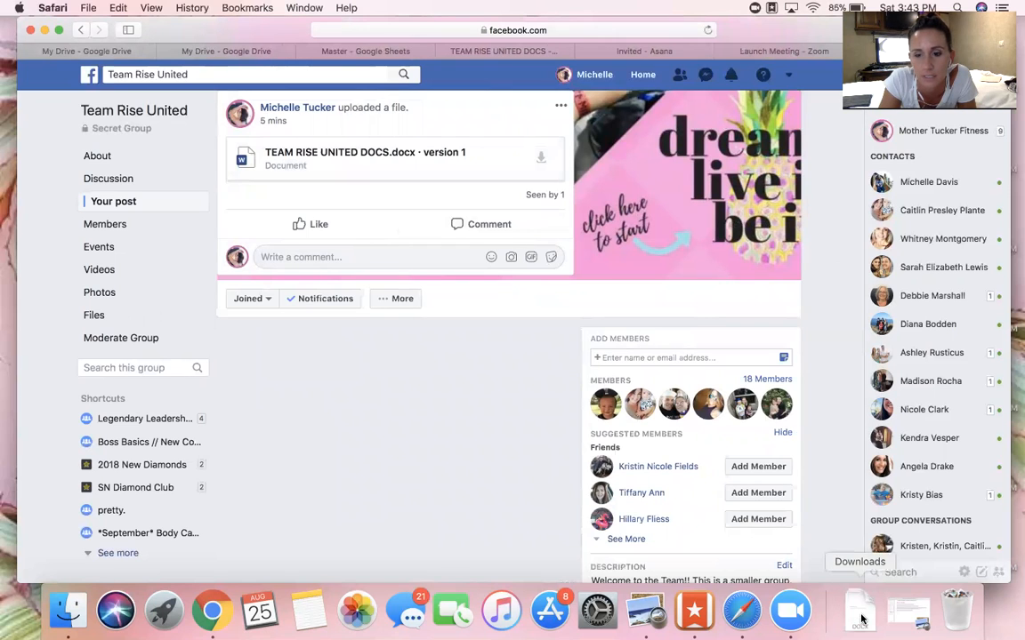
{"action": "left_click", "coordinate": [859, 614]}
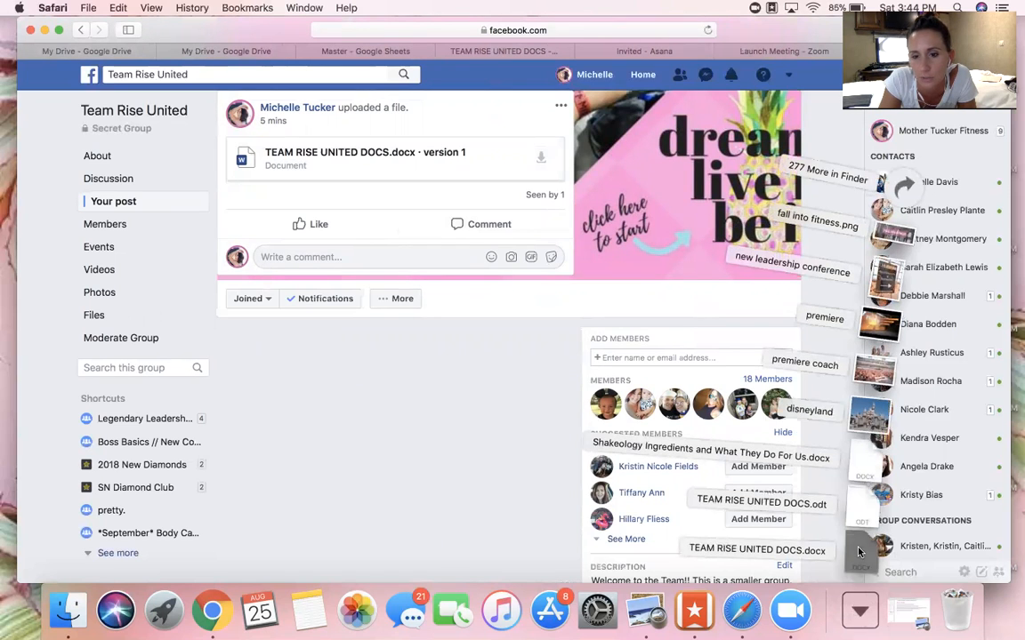
{"action": "left_click", "coordinate": [859, 552]}
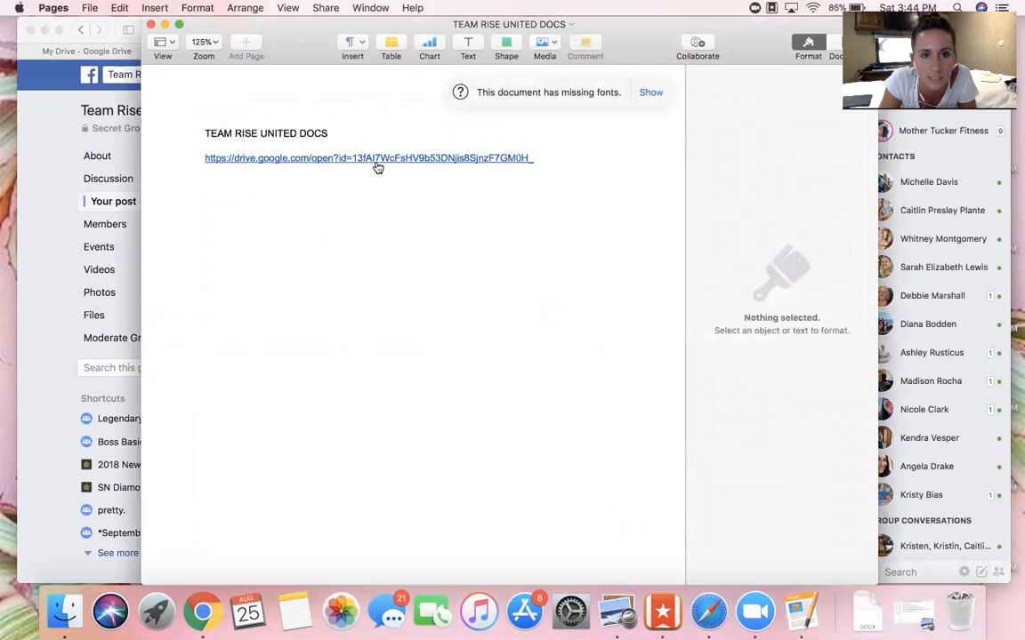
Follow the Google Drive link in the document to the shared team folder in Chrome and shift the browser window aside
{"action": "left_click", "coordinate": [388, 158]}
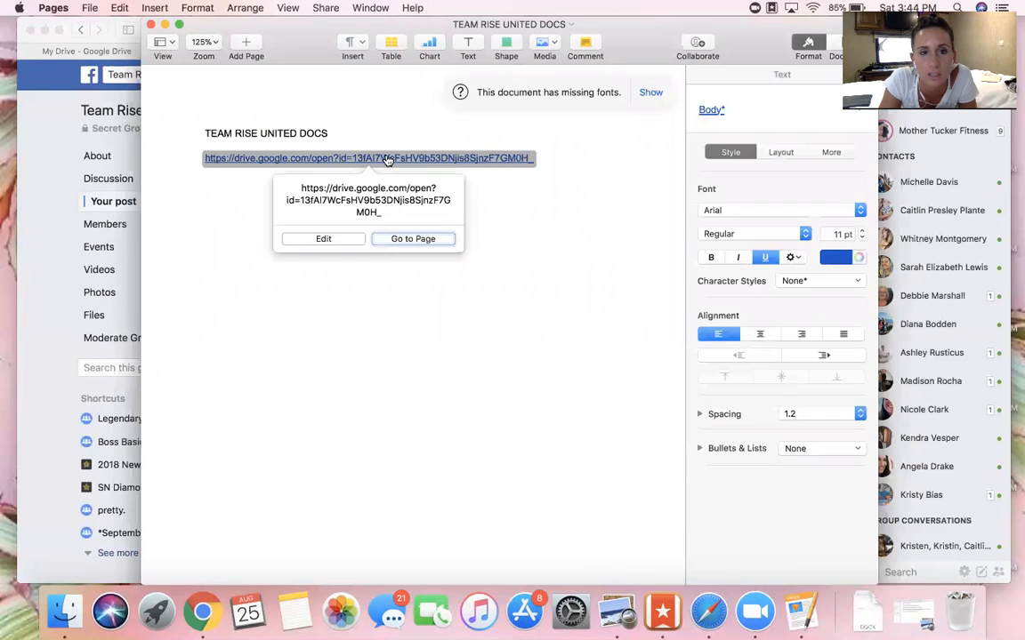
{"action": "left_click", "coordinate": [419, 237]}
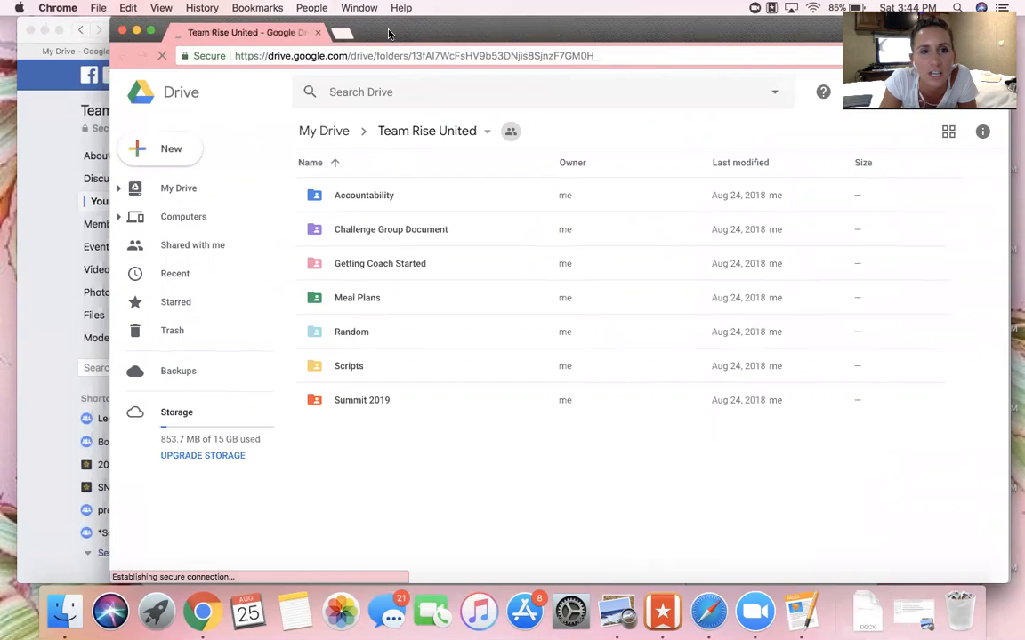
{"action": "left_click_drag", "start_coordinate": [388, 33], "coordinate": [343, 33]}
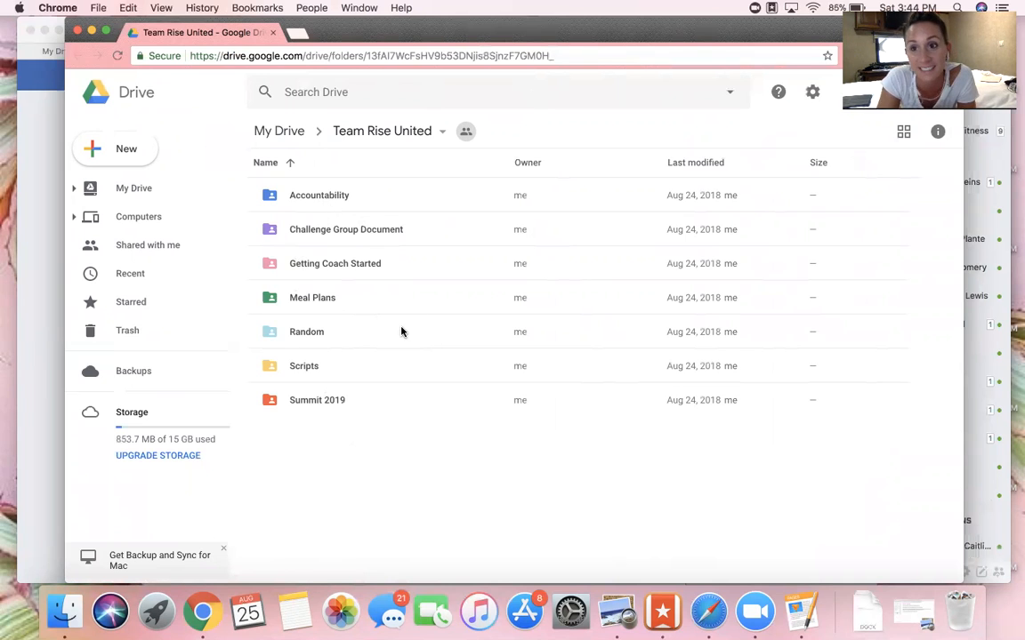
Look at the contents of the Challenge Group Document folder and return to the Team Rise United folder
{"action": "left_click", "coordinate": [358, 233]}
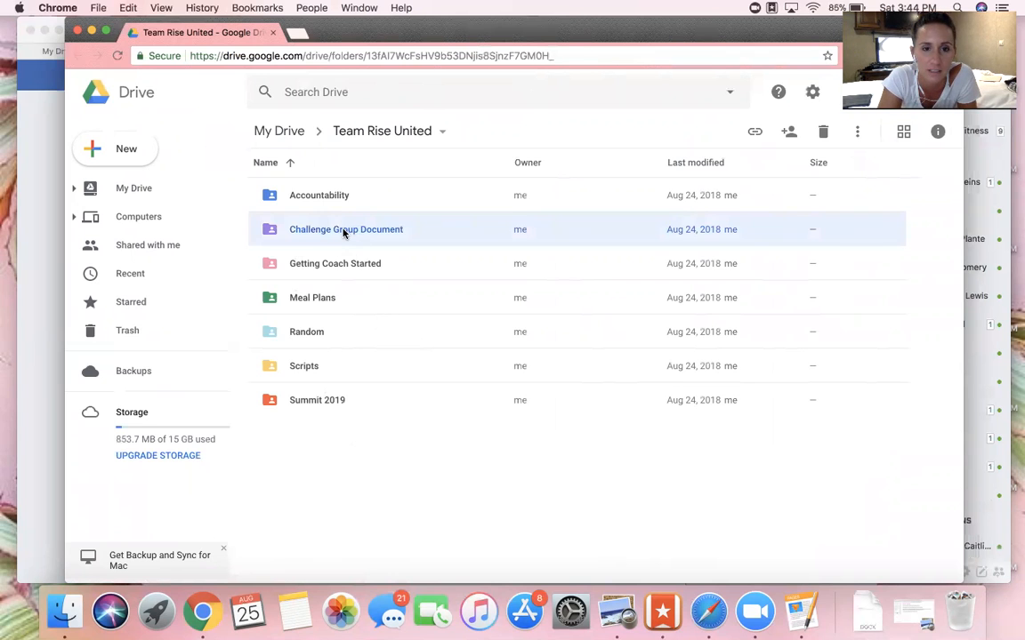
{"action": "double_click", "coordinate": [345, 233]}
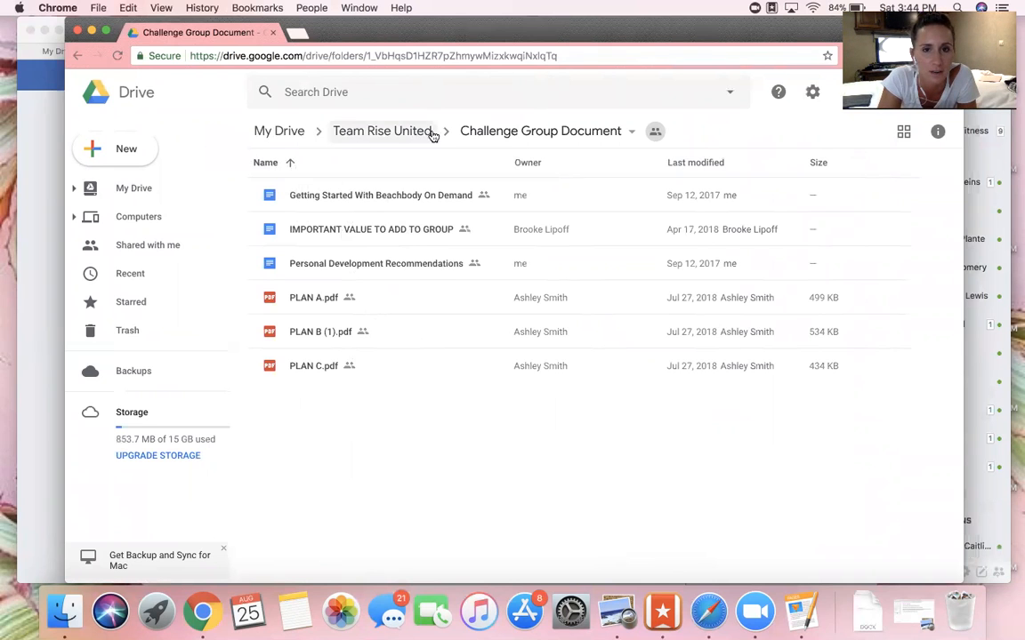
{"action": "left_click", "coordinate": [77, 55]}
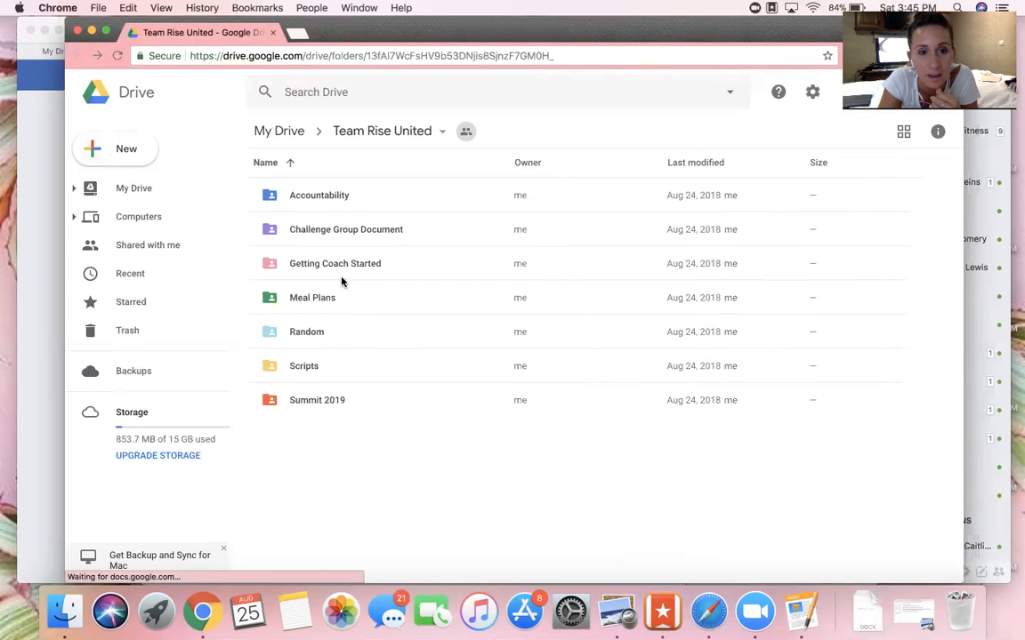
Open the Master spreadsheet from the Accountability folder and reposition the browser window so the sheet is in view
{"action": "double_click", "coordinate": [314, 200]}
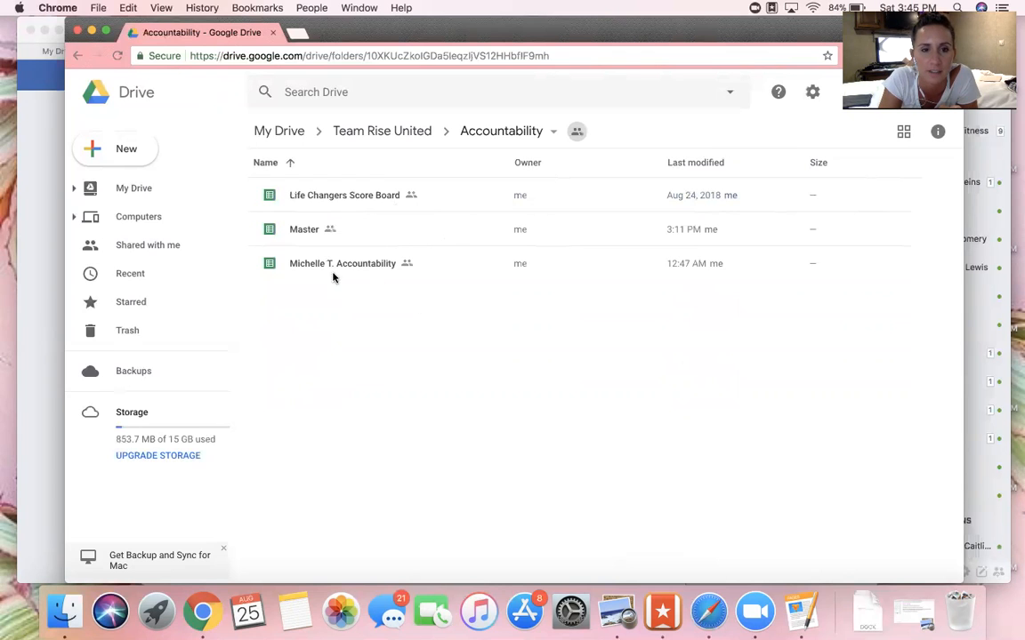
{"action": "double_click", "coordinate": [303, 229]}
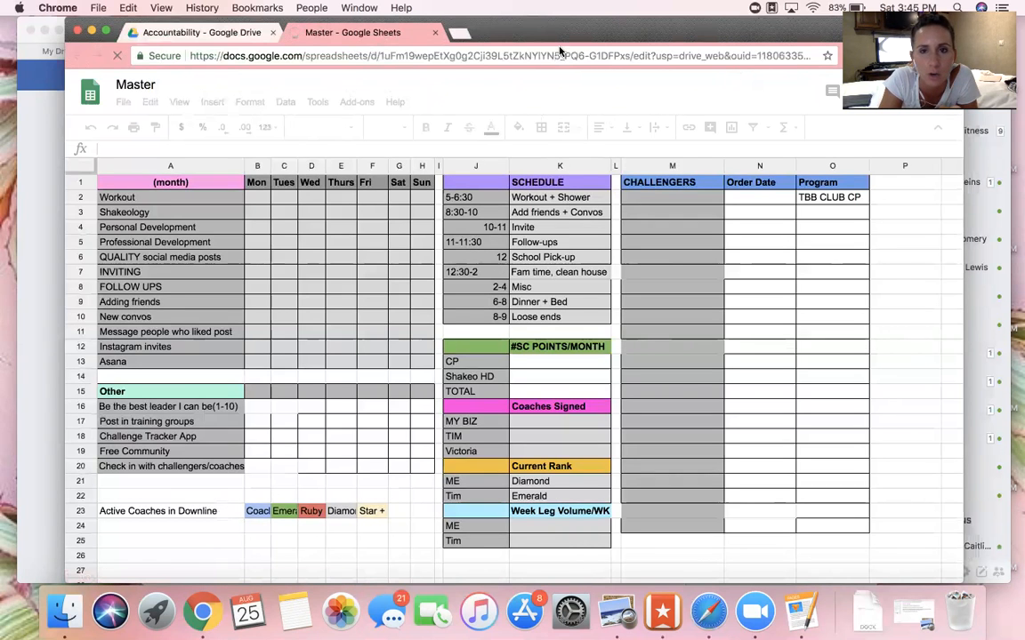
{"action": "left_click_drag", "start_coordinate": [652, 25], "coordinate": [597, 25]}
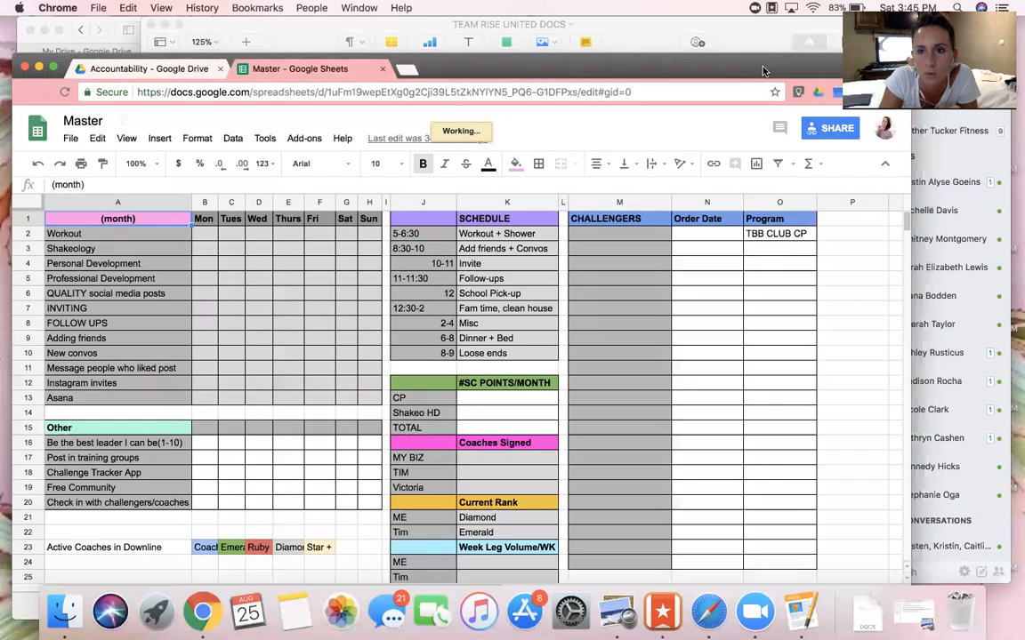
{"action": "mouse_move", "coordinate": [755, 33]}
{"action": "left_mouse_down"}
{"action": "mouse_move", "coordinate": [781, 57]}
{"action": "mouse_move", "coordinate": [770, 45]}
{"action": "left_mouse_up"}
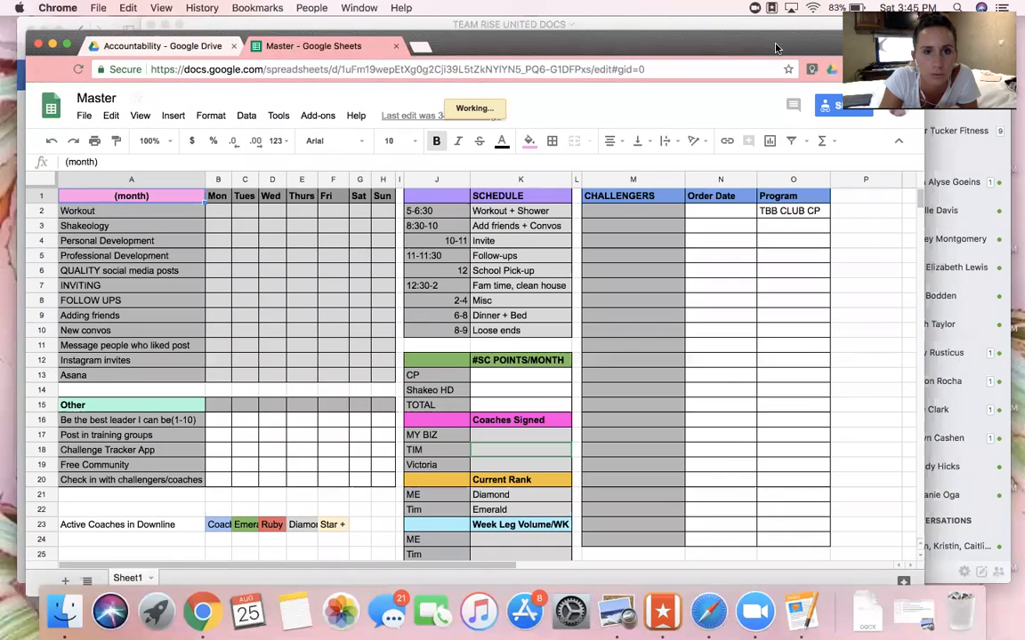
Show the available file actions for Master in the Accountability folder, then return to the open Master spreadsheet
{"action": "left_click", "coordinate": [141, 47]}
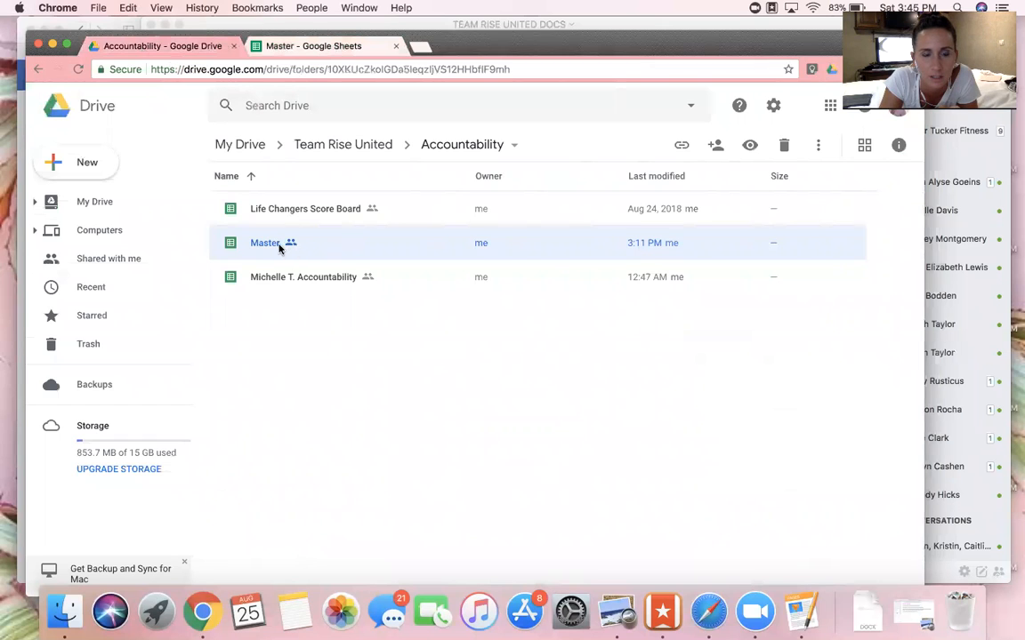
{"action": "left_click", "coordinate": [819, 147]}
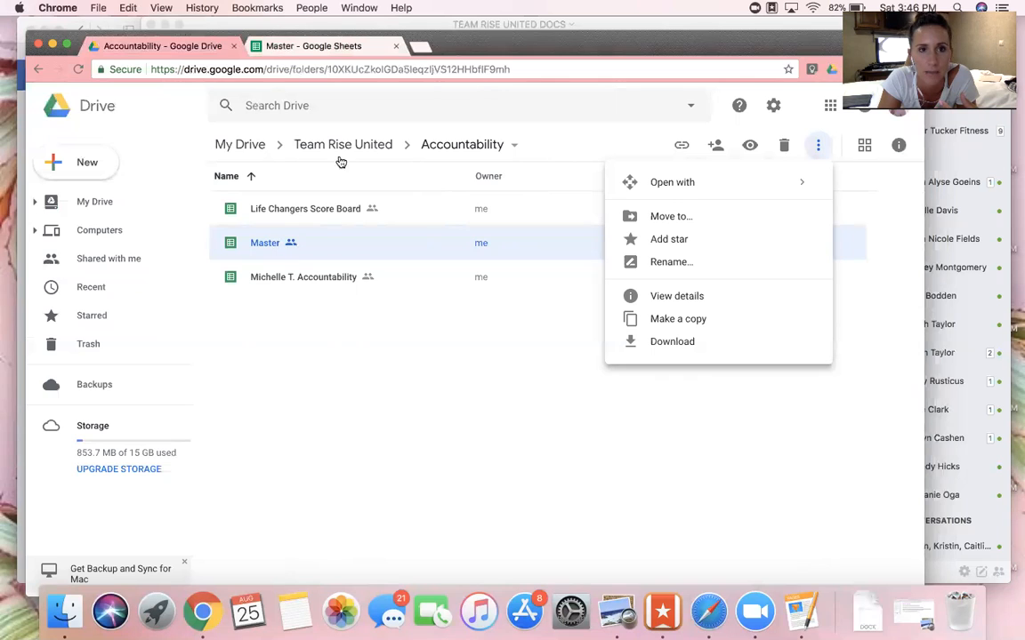
{"action": "left_click", "coordinate": [339, 51]}
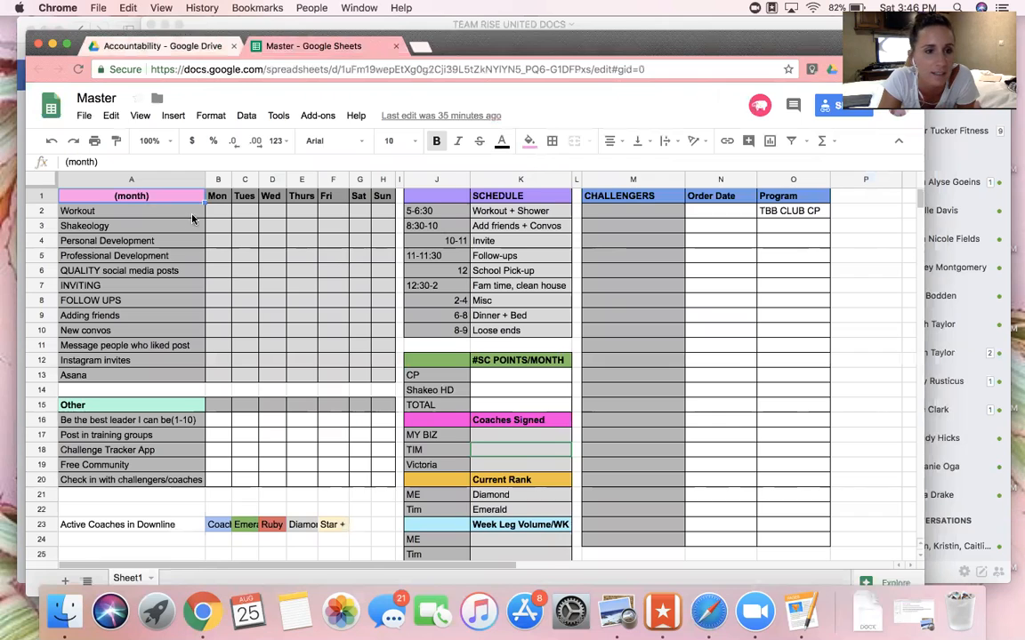
Mark Monday with an x for Workout, Shakeology, Personal Development, Professional Development and QUALITY social media posts
{"action": "left_click", "coordinate": [225, 216]}
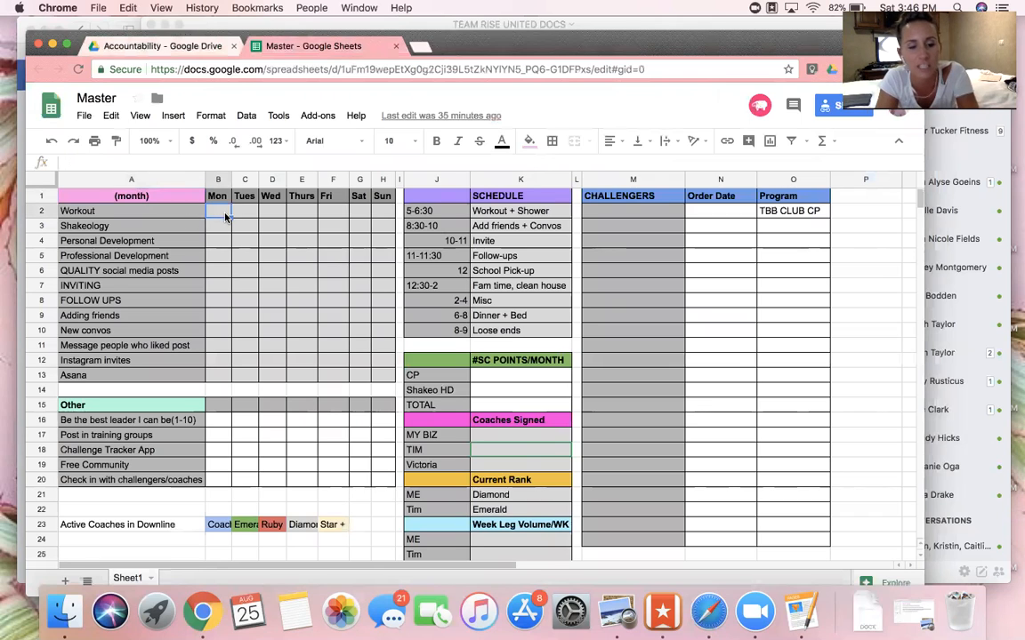
{"action": "type", "text": "x"}
{"action": "key", "text": "Return"}
{"action": "type", "text": "x"}
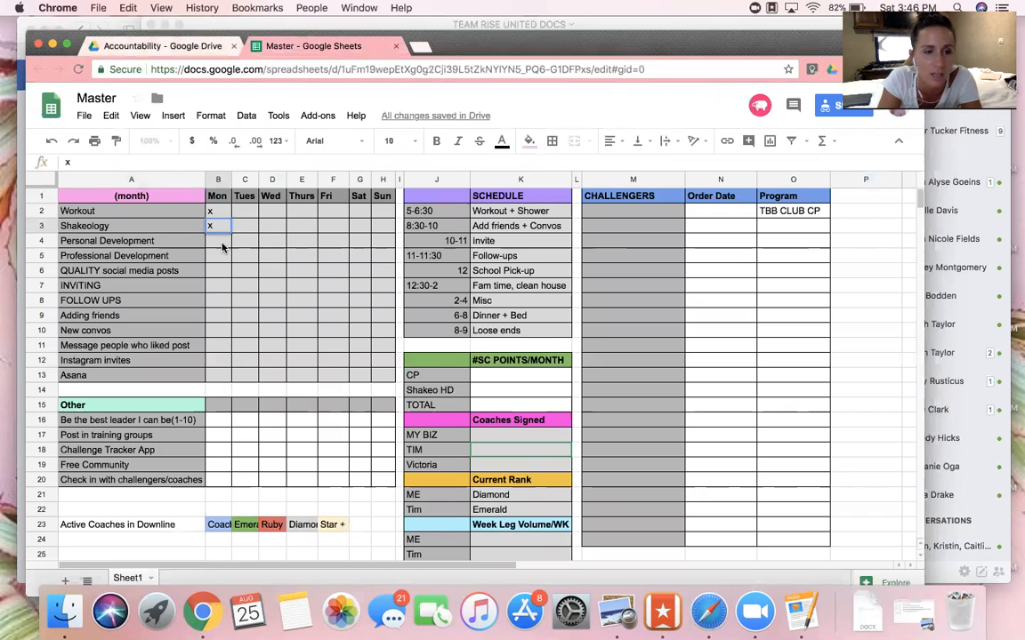
{"action": "key", "text": "Return"}
{"action": "type", "text": "x"}
{"action": "key", "text": "Return"}
{"action": "type", "text": "x"}
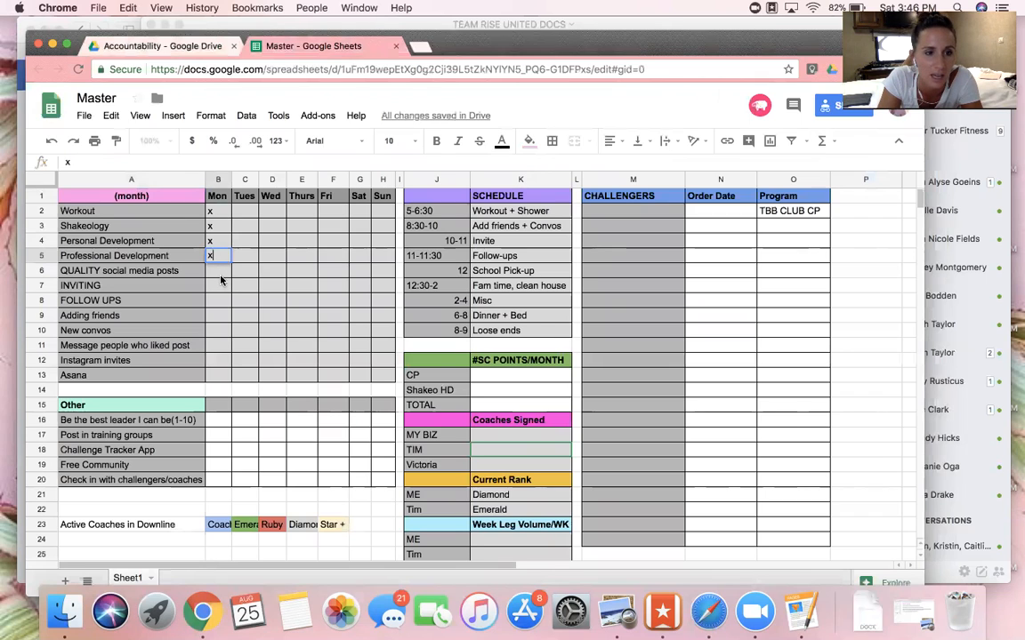
{"action": "key", "text": "Return"}
{"action": "type", "text": "x"}
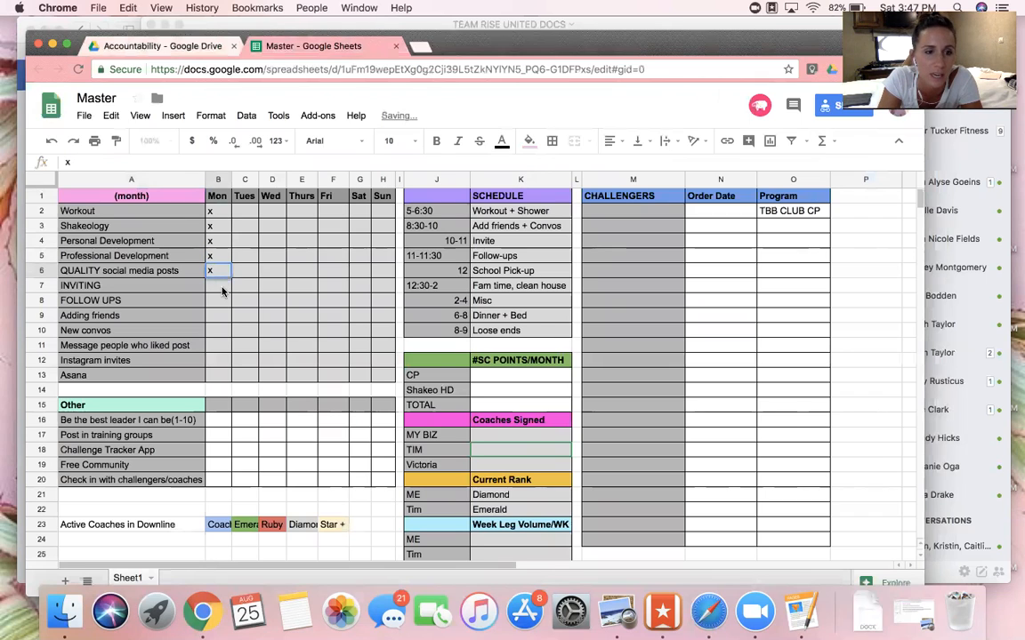
{"action": "key", "text": "Return"}
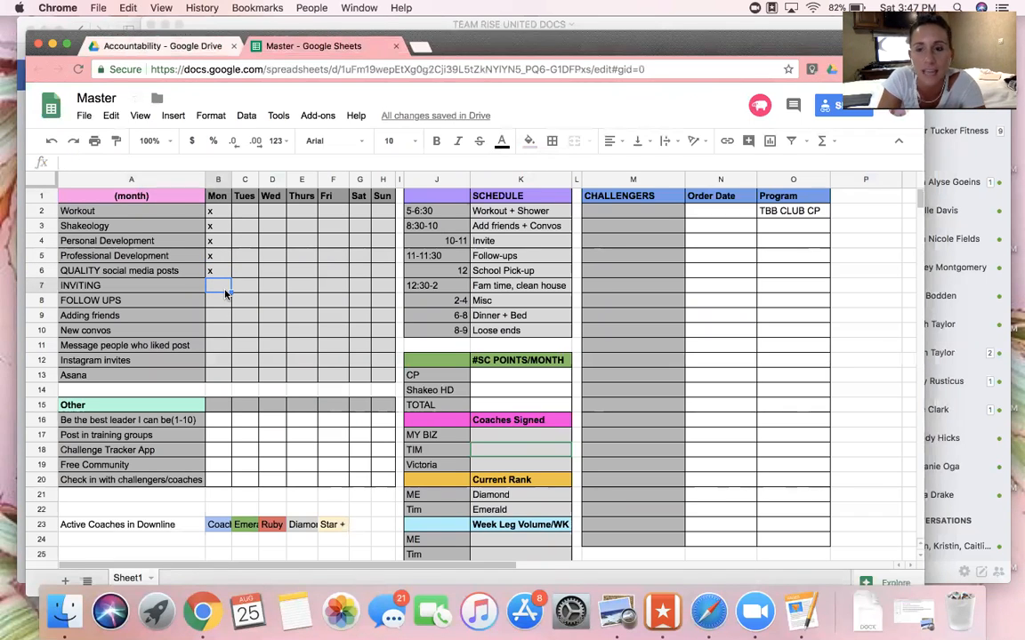
Enter Monday's counts of 10 for INVITING and 3 for FOLLOW UPS
{"action": "type", "text": "10"}
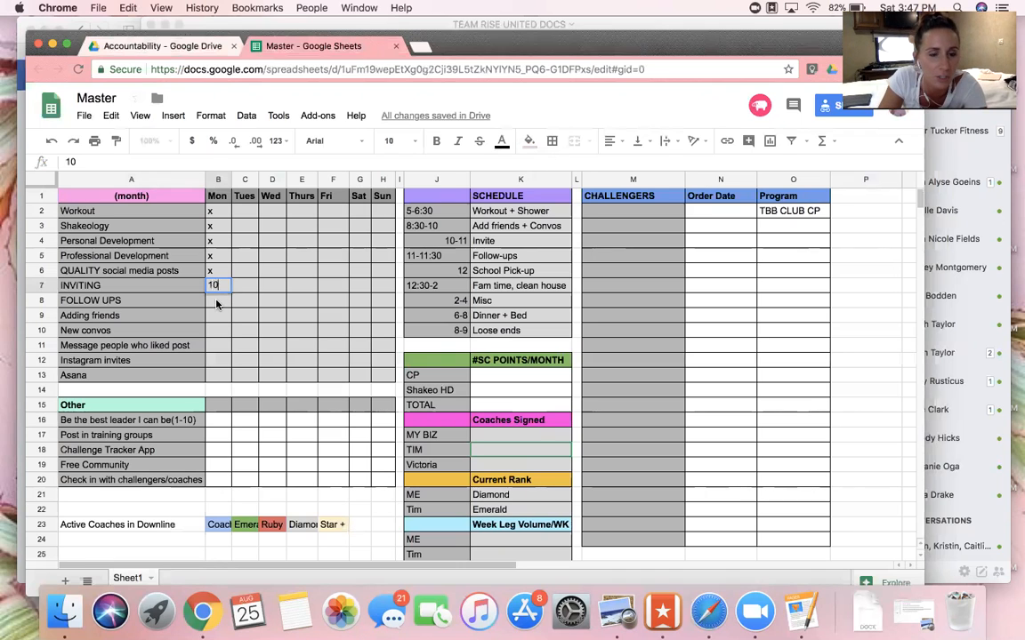
{"action": "left_click", "coordinate": [216, 304]}
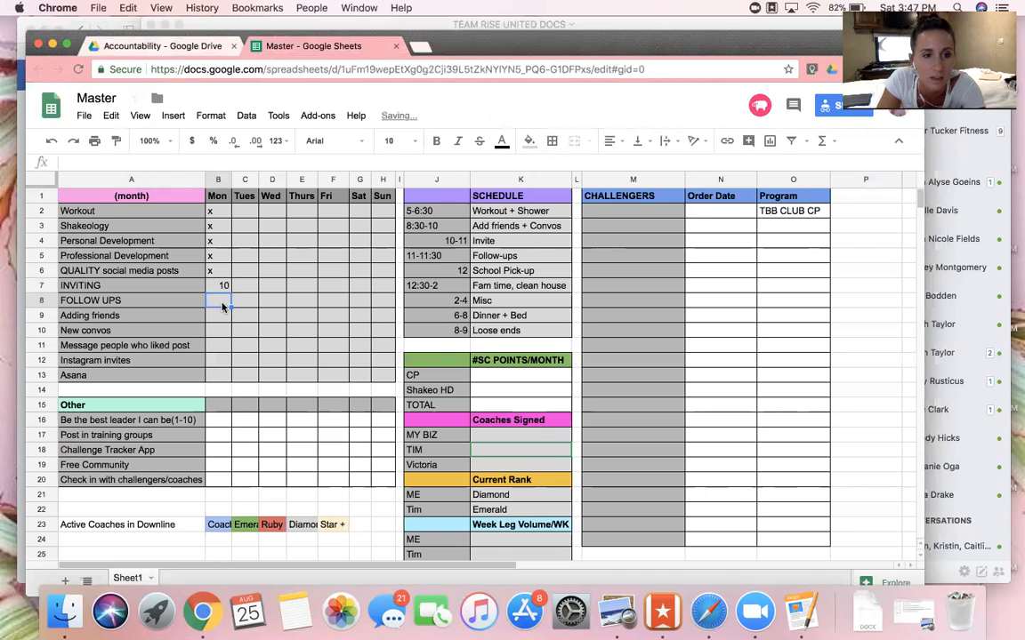
{"action": "type", "text": "3"}
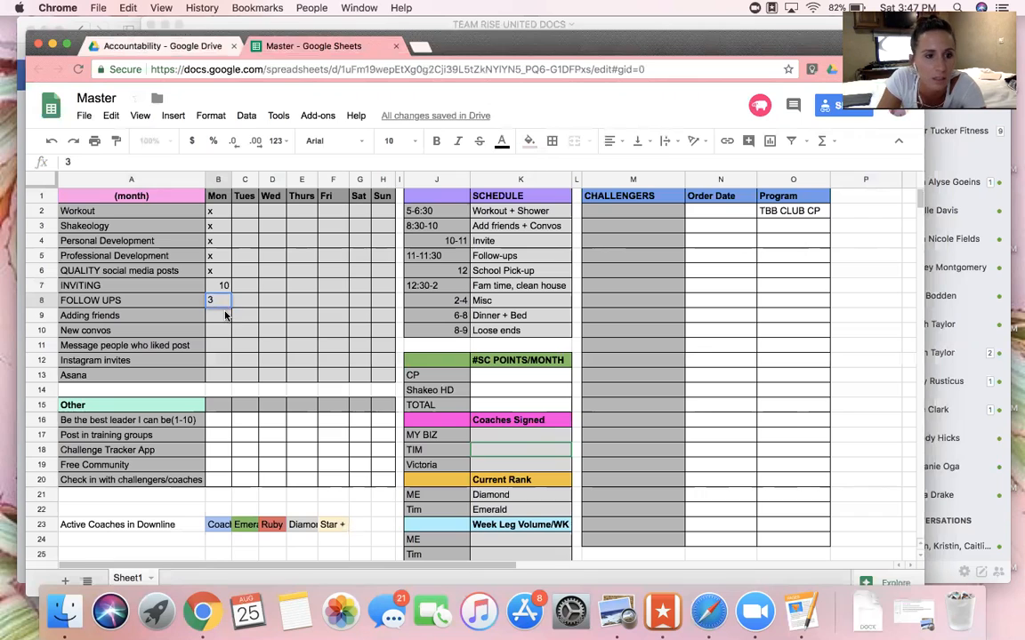
{"action": "left_click", "coordinate": [226, 321]}
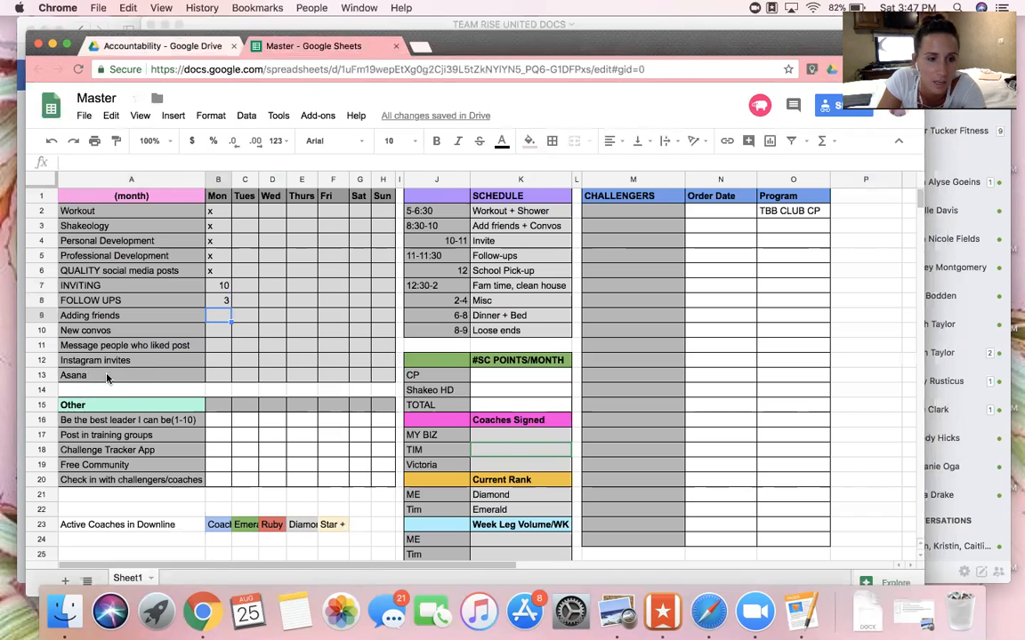
Mark the Asana row with an x for Monday
{"action": "left_click", "coordinate": [216, 380]}
{"action": "type", "text": "x"}
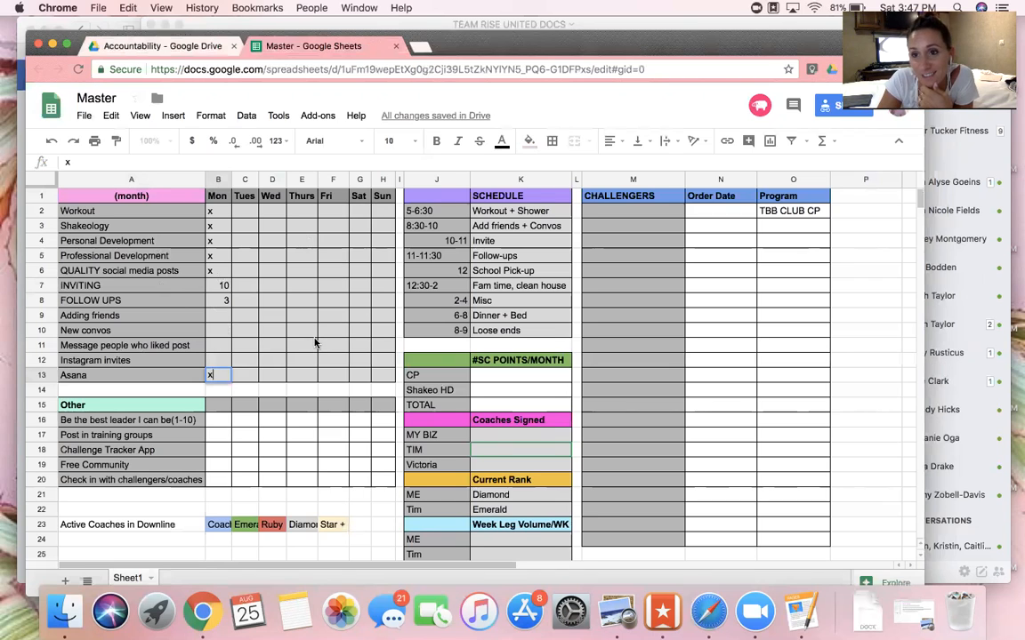
{"action": "scroll", "coordinate": [314, 342], "scroll_direction": "down", "scroll_amount": 1}
{"action": "scroll", "coordinate": [314, 342], "scroll_direction": "up", "scroll_amount": 1}
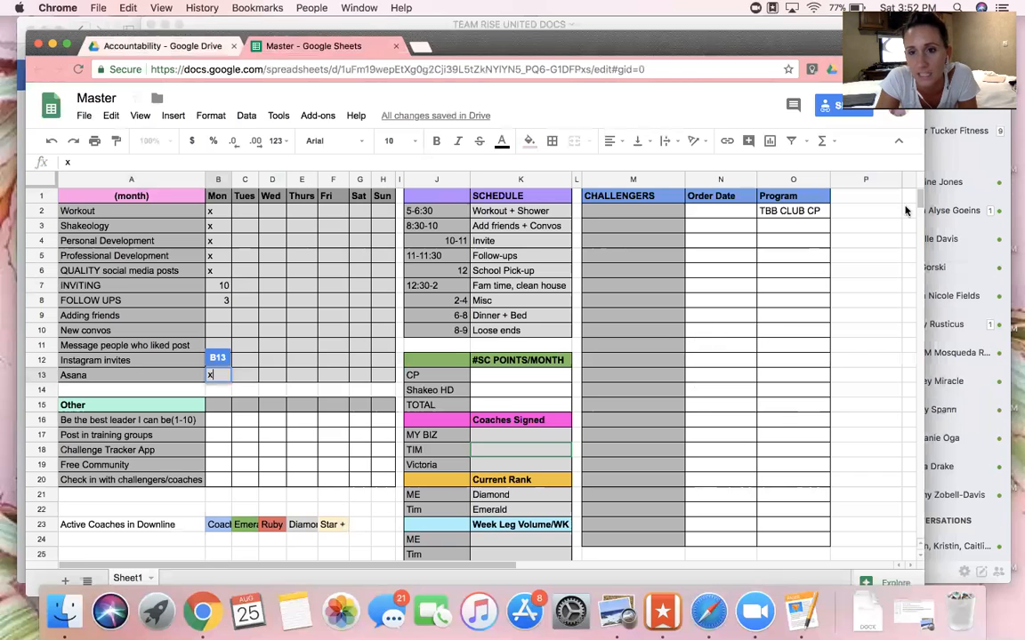
Commit the pending Asana entry and look over the Other section and the coach tracking sections of the sheet
{"action": "scroll", "coordinate": [921, 203], "scroll_direction": "down", "scroll_amount": 5}
{"action": "scroll", "coordinate": [920, 203], "scroll_direction": "up", "scroll_amount": 5}
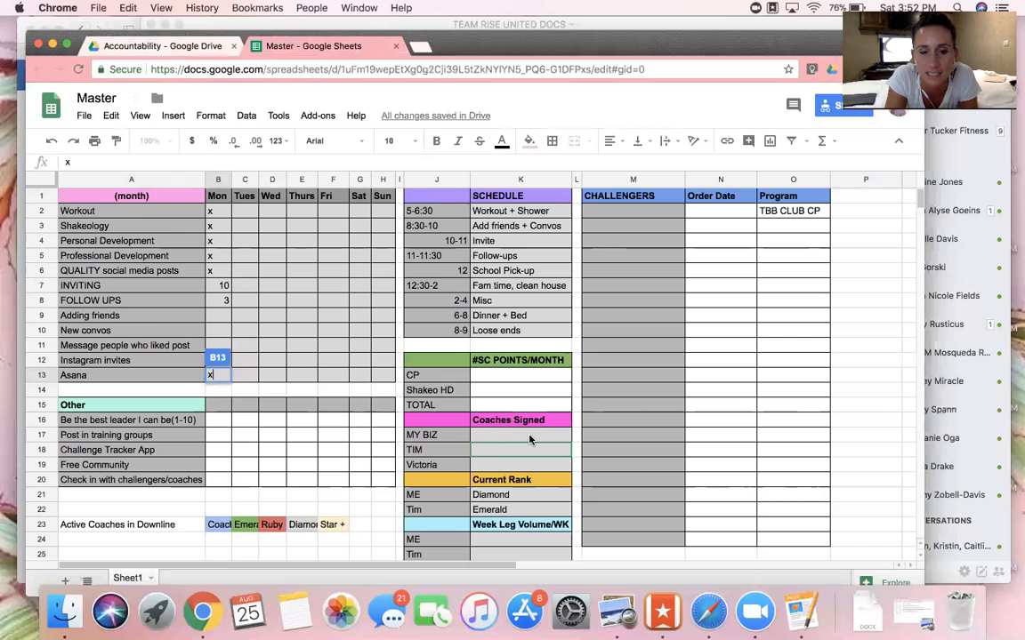
{"action": "scroll", "coordinate": [530, 440], "scroll_direction": "down", "scroll_amount": 2}
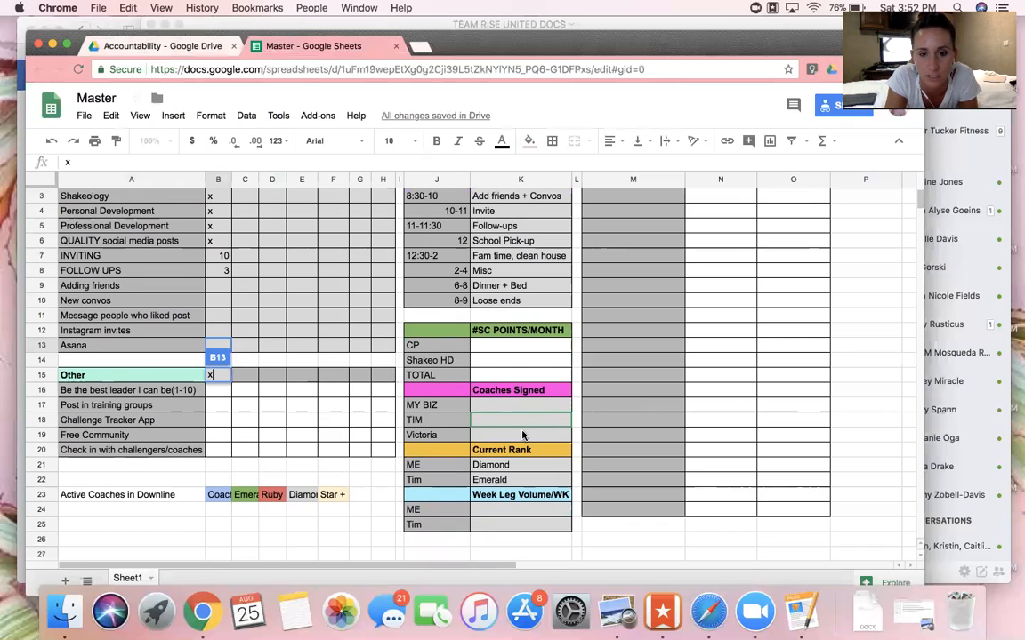
{"action": "scroll", "coordinate": [534, 450], "scroll_direction": "down", "scroll_amount": 1}
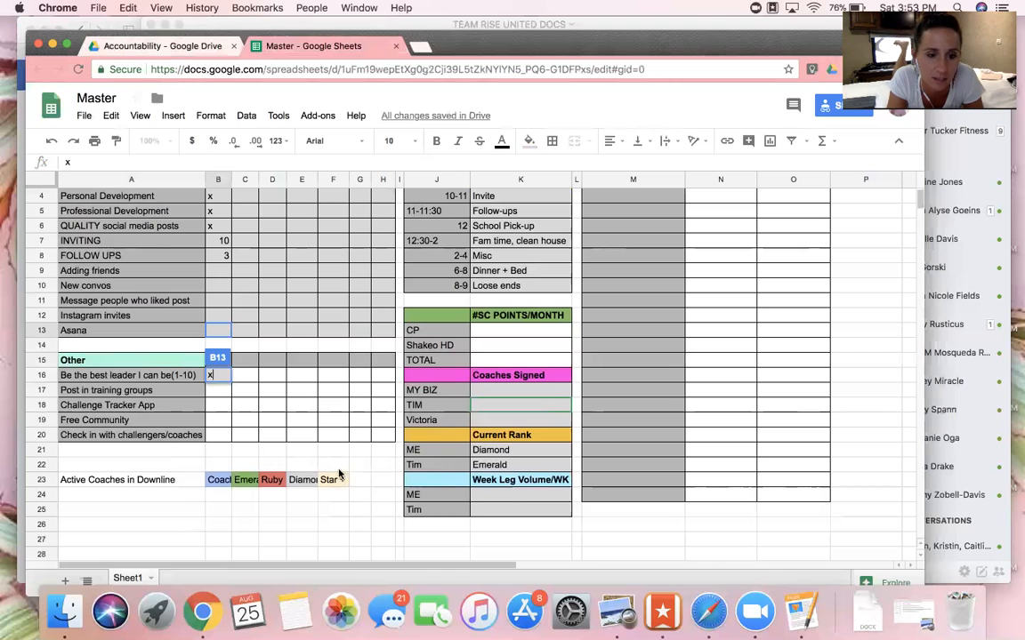
{"action": "left_click", "coordinate": [354, 434]}
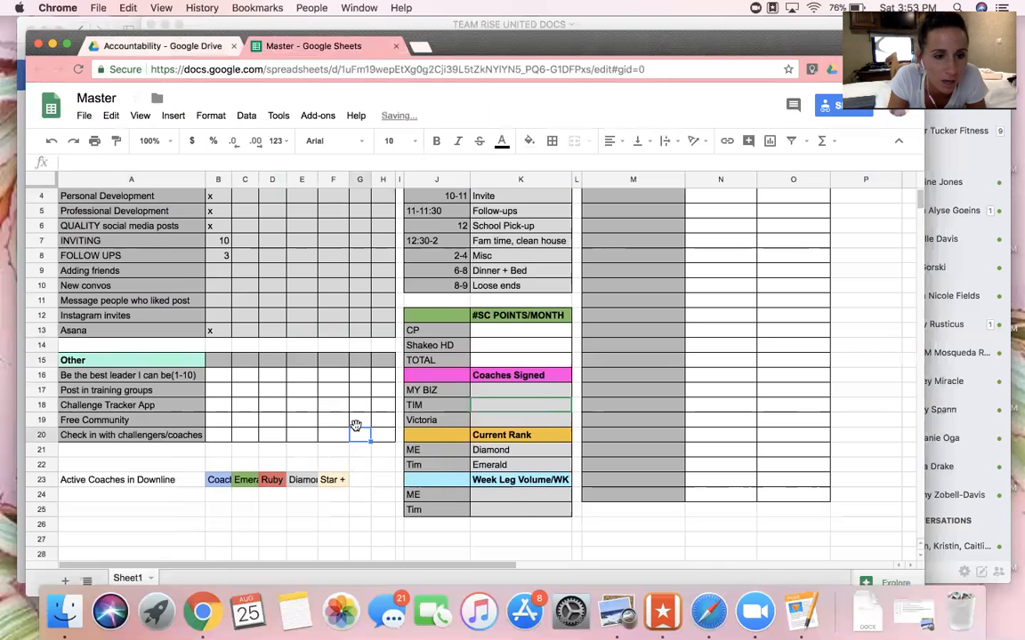
{"action": "scroll", "coordinate": [355, 425], "scroll_direction": "down", "scroll_amount": 1}
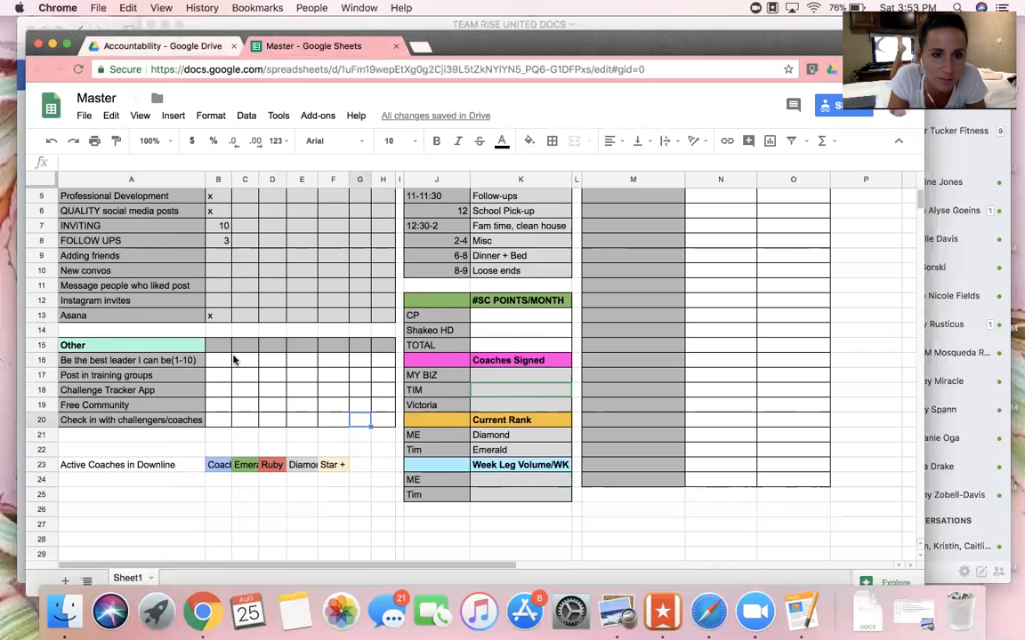
{"action": "scroll", "coordinate": [234, 359], "scroll_direction": "up", "scroll_amount": 1}
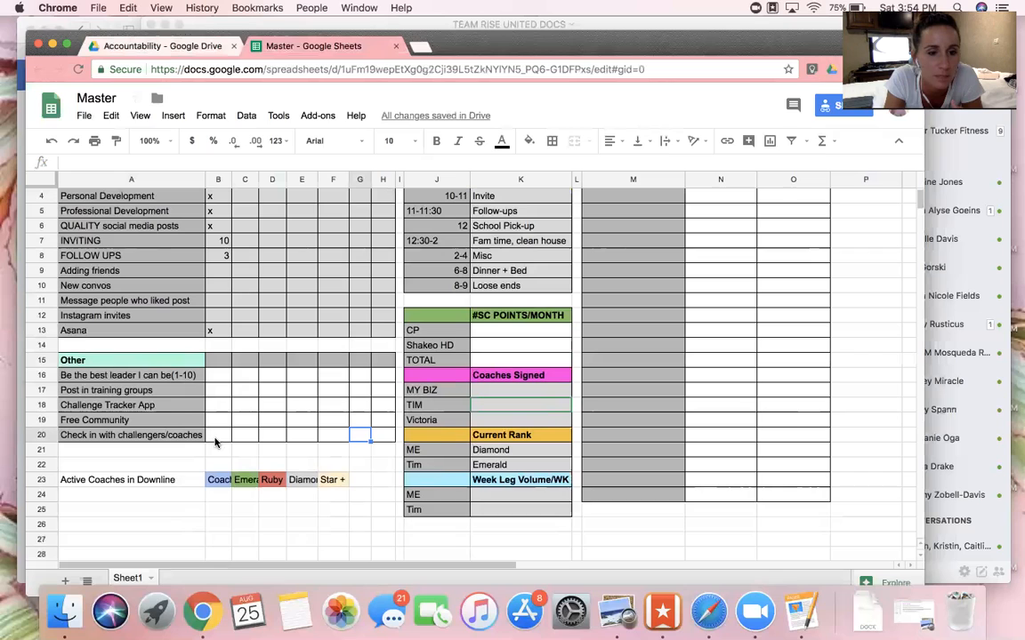
{"action": "left_click", "coordinate": [219, 437]}
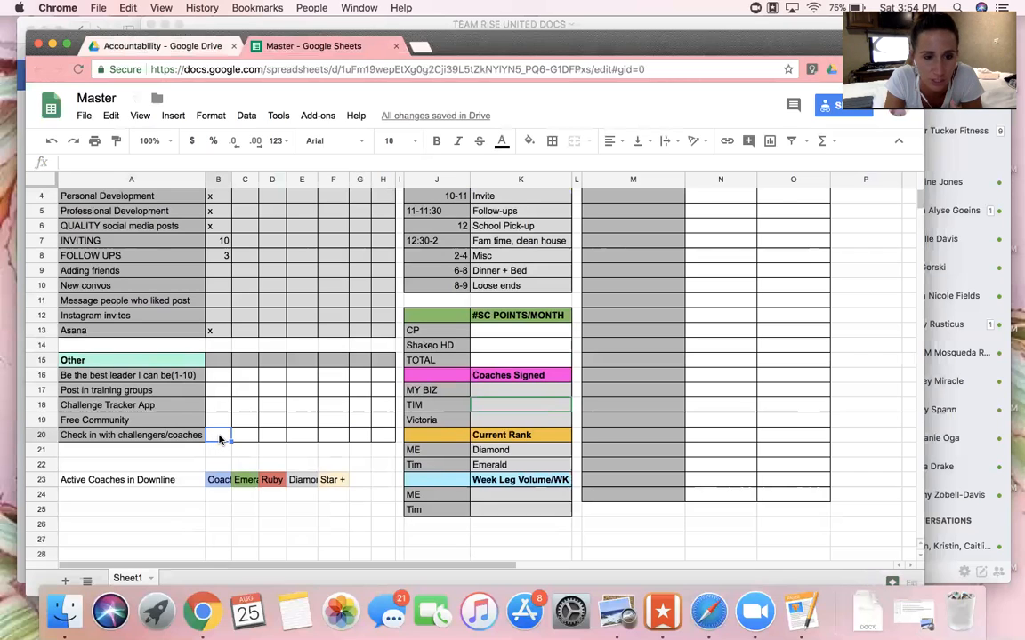
Try an x under Coach and Diamond in the Active Coaches in Downline area, clearing each entry
{"action": "scroll", "coordinate": [284, 415], "scroll_direction": "down", "scroll_amount": 2}
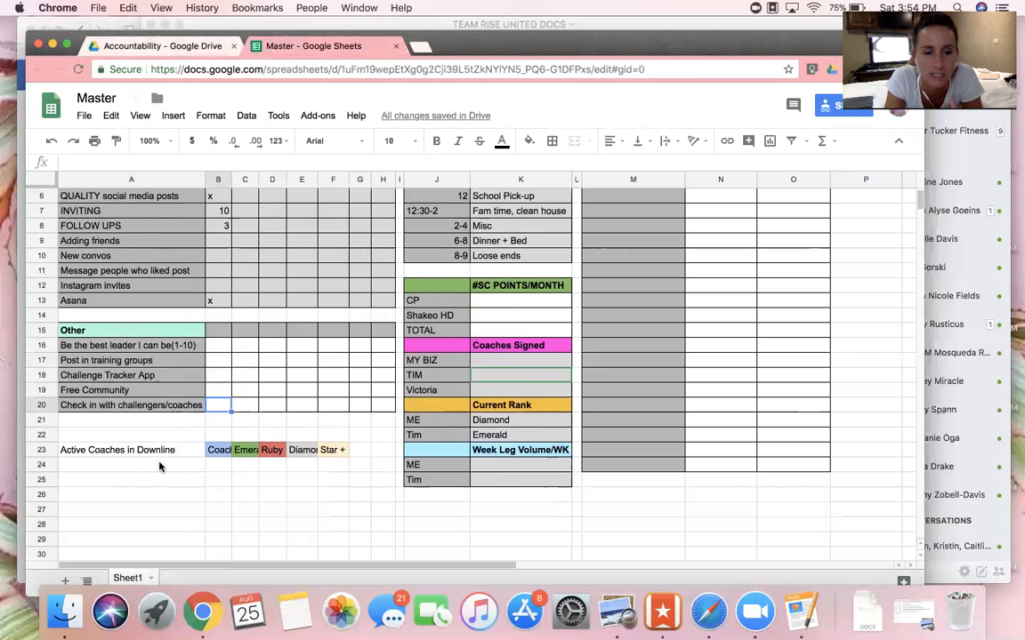
{"action": "left_click", "coordinate": [213, 465]}
{"action": "type", "text": "x"}
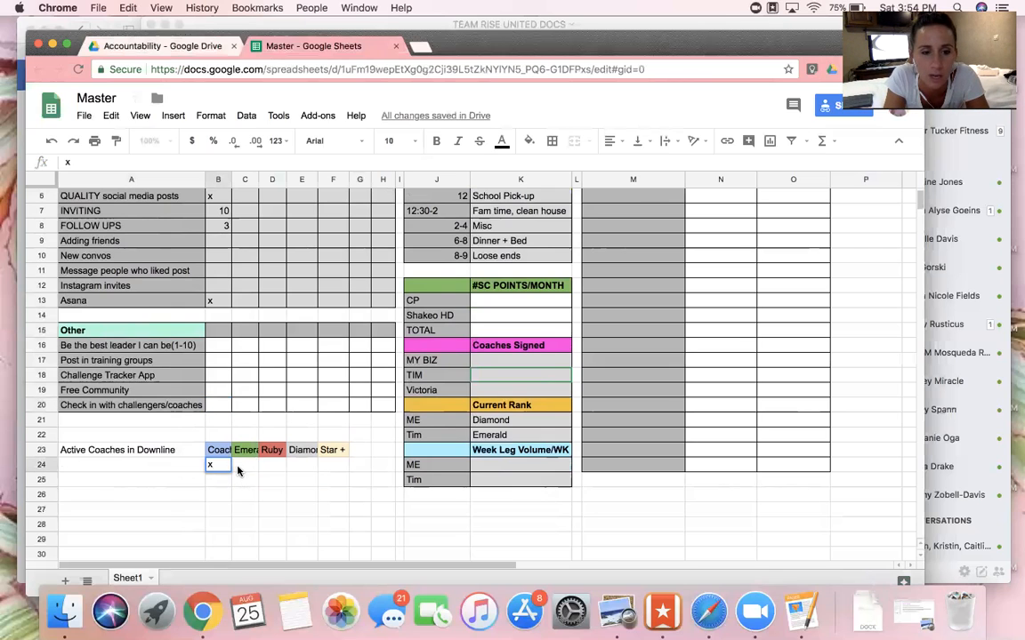
{"action": "key", "text": "BackSpace"}
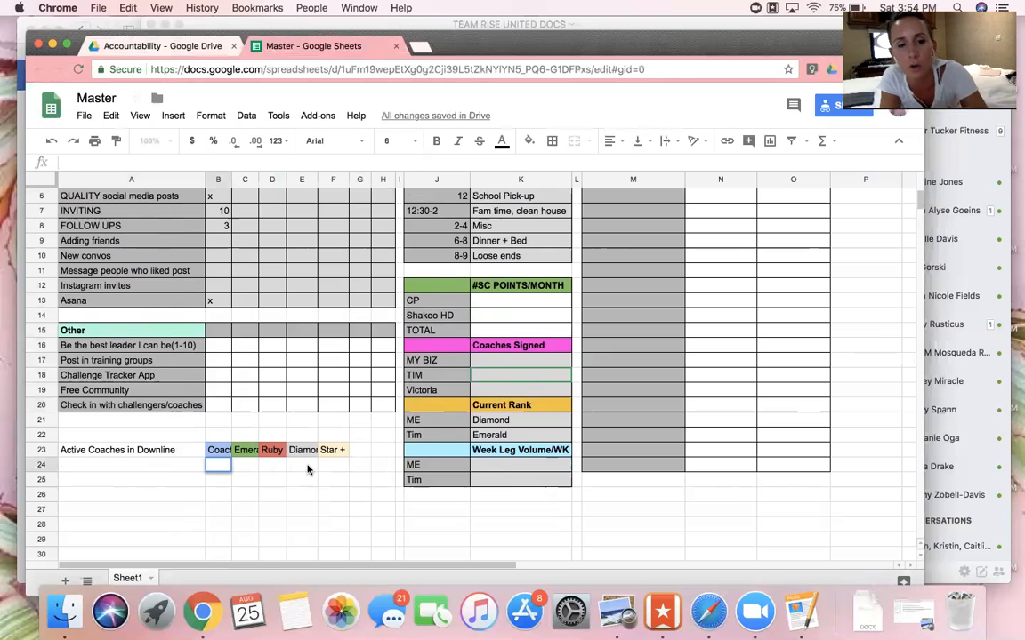
{"action": "left_click", "coordinate": [309, 467]}
{"action": "type", "text": "x"}
{"action": "key", "text": "BackSpace"}
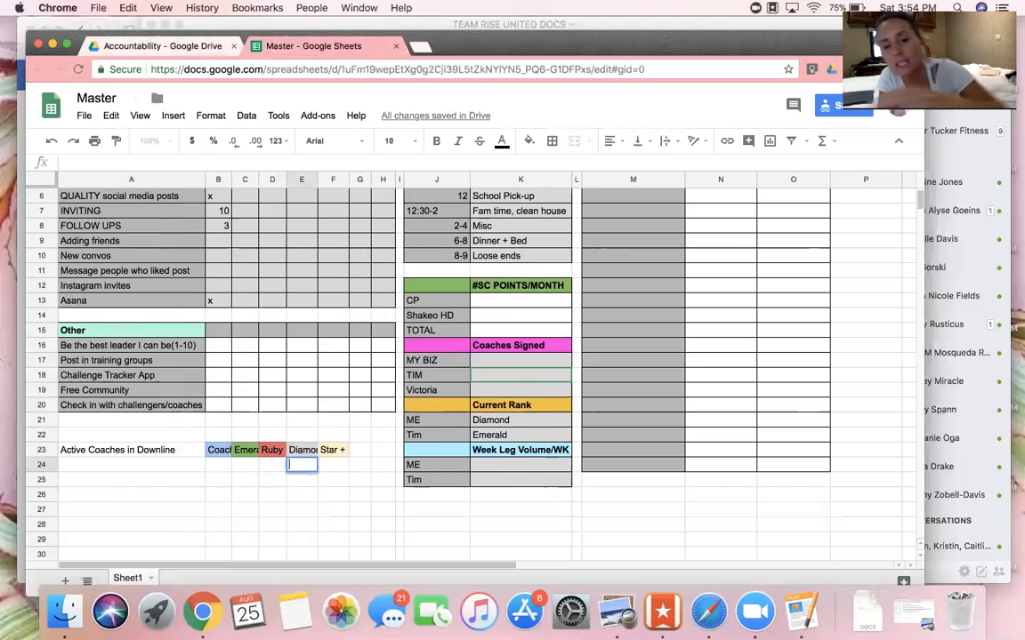
{"action": "scroll", "coordinate": [283, 514], "scroll_direction": "down", "scroll_amount": 1}
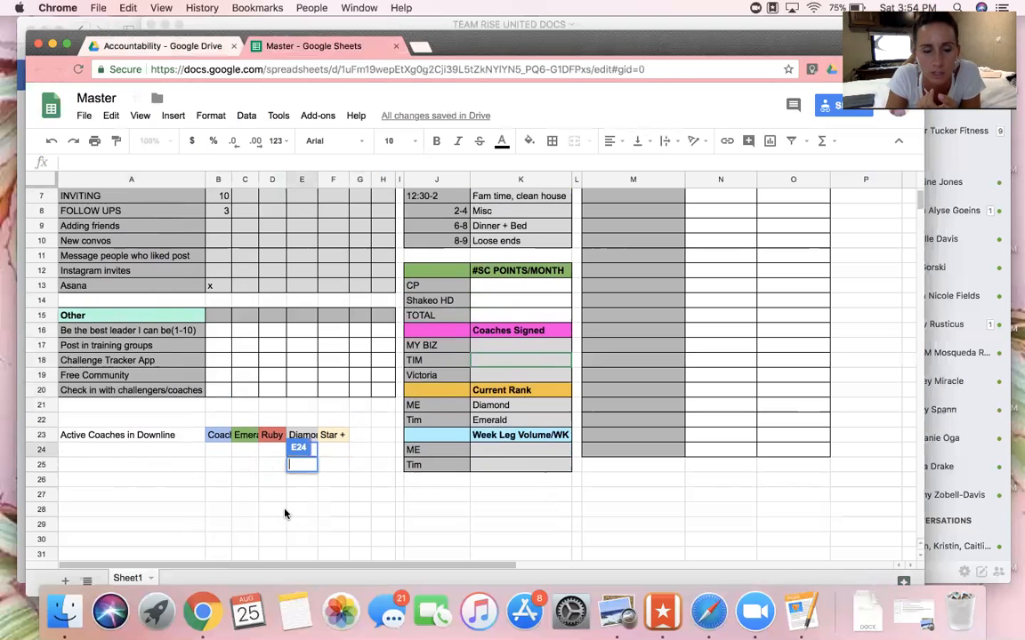
{"action": "left_click", "coordinate": [359, 481]}
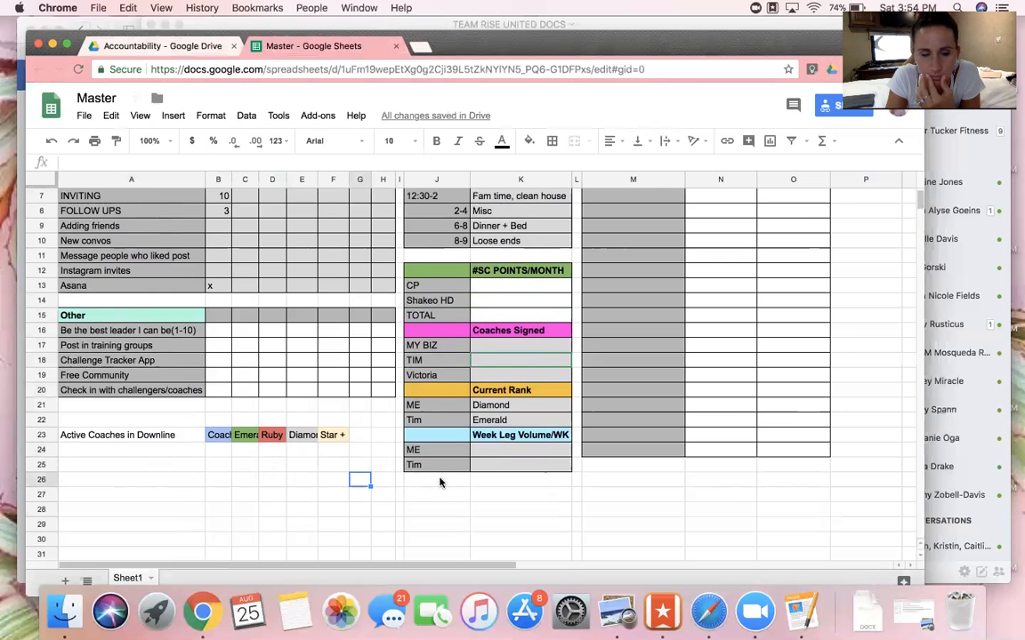
Examine the schedule, SC points, coaches signed, leg volume and challengers sections of the Master sheet
{"action": "scroll", "coordinate": [439, 482], "scroll_direction": "up", "scroll_amount": 3}
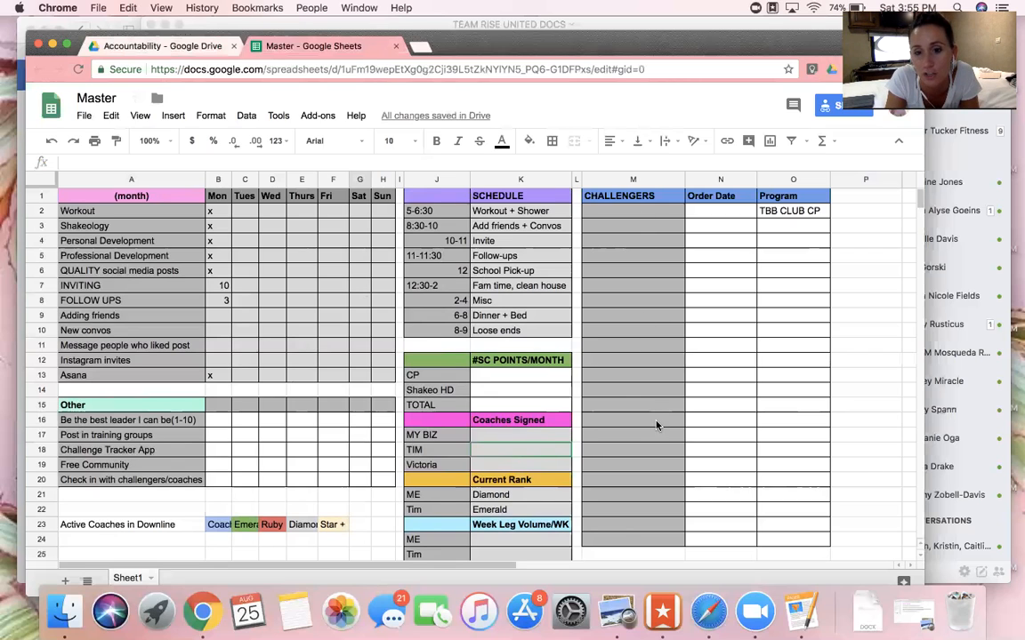
{"action": "scroll", "coordinate": [676, 459], "scroll_direction": "down", "scroll_amount": 3}
{"action": "scroll", "coordinate": [676, 459], "scroll_direction": "up", "scroll_amount": 3}
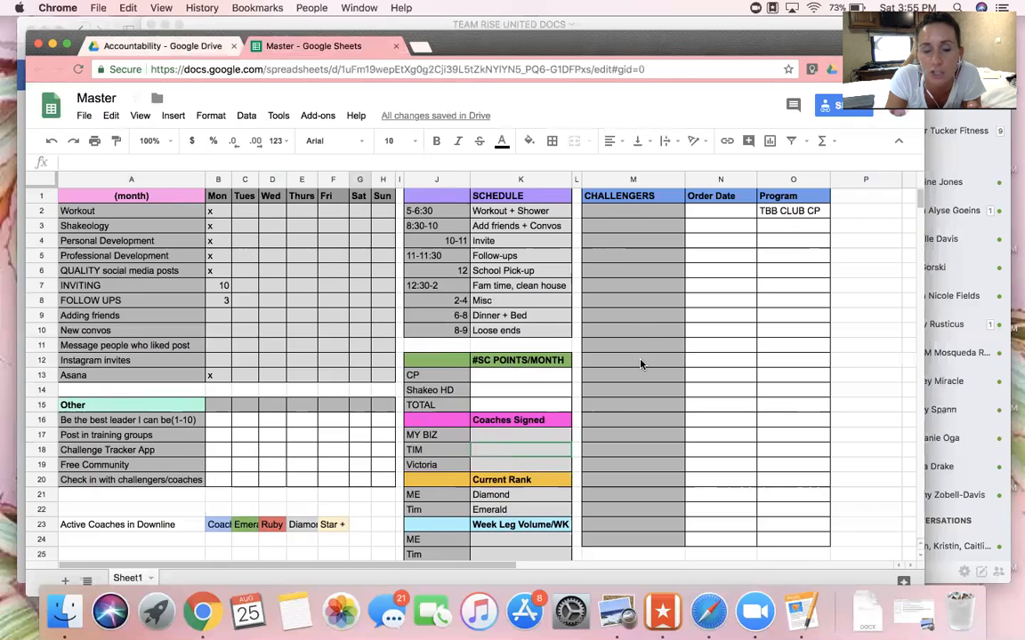
{"action": "scroll", "coordinate": [640, 364], "scroll_direction": "down", "scroll_amount": 2}
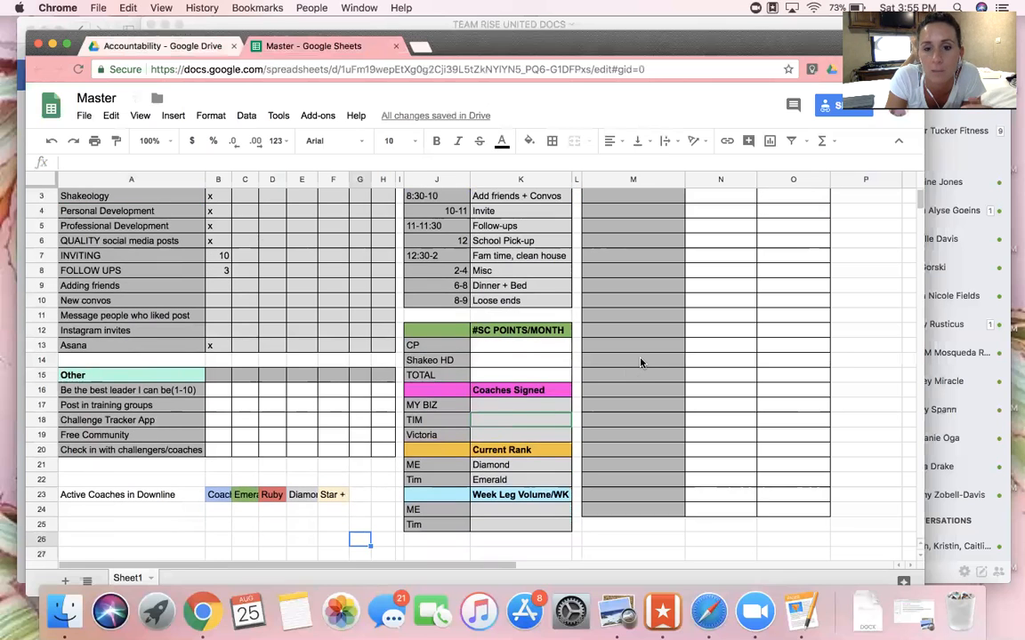
{"action": "scroll", "coordinate": [641, 362], "scroll_direction": "down", "scroll_amount": 4}
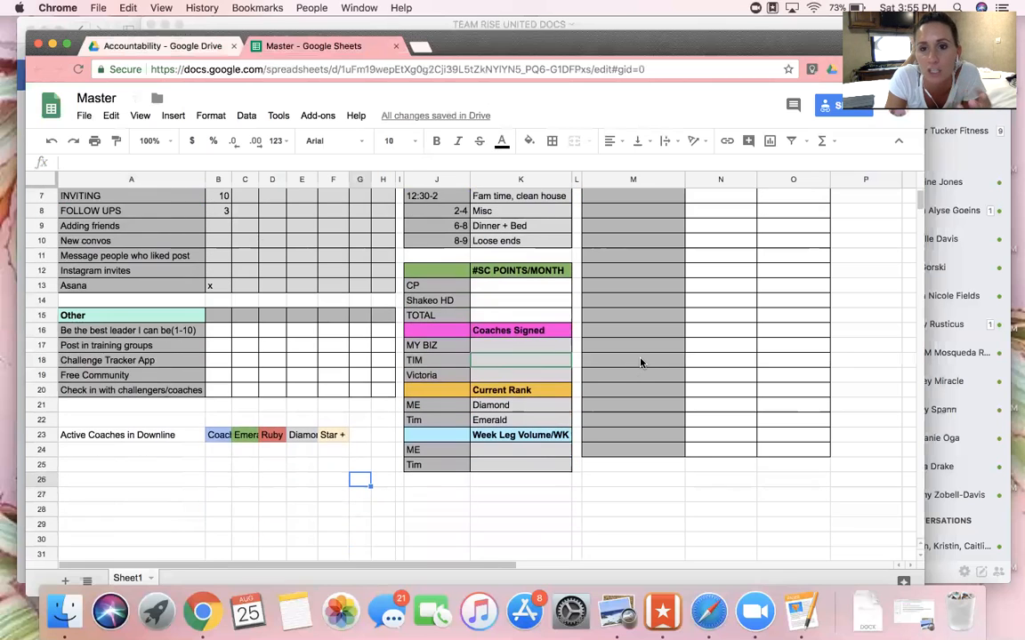
{"action": "scroll", "coordinate": [640, 362], "scroll_direction": "down", "scroll_amount": 1}
{"action": "scroll", "coordinate": [640, 362], "scroll_direction": "up", "scroll_amount": 4}
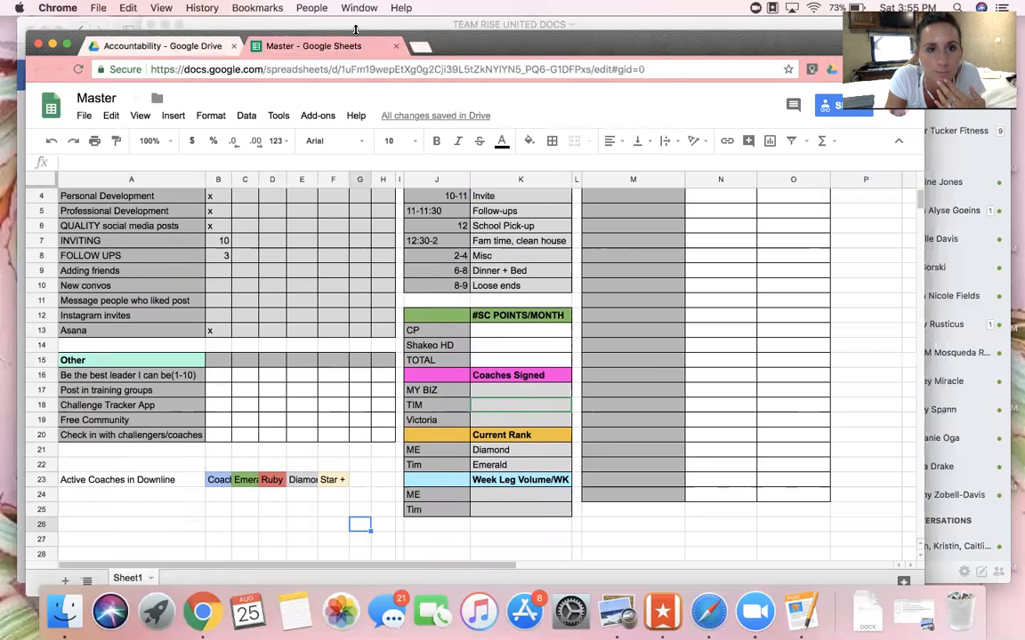
Move the spreadsheet window aside and switch to the Asana page in Safari
{"action": "left_click_drag", "start_coordinate": [358, 28], "coordinate": [353, 117]}
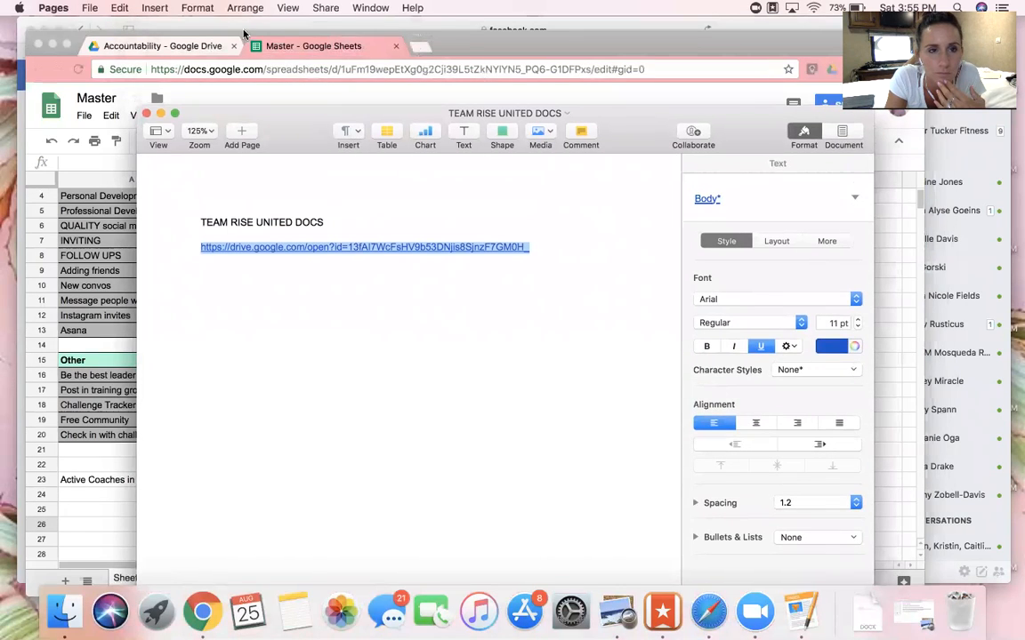
{"action": "left_click_drag", "start_coordinate": [449, 46], "coordinate": [434, 174]}
{"action": "left_click", "coordinate": [565, 113]}
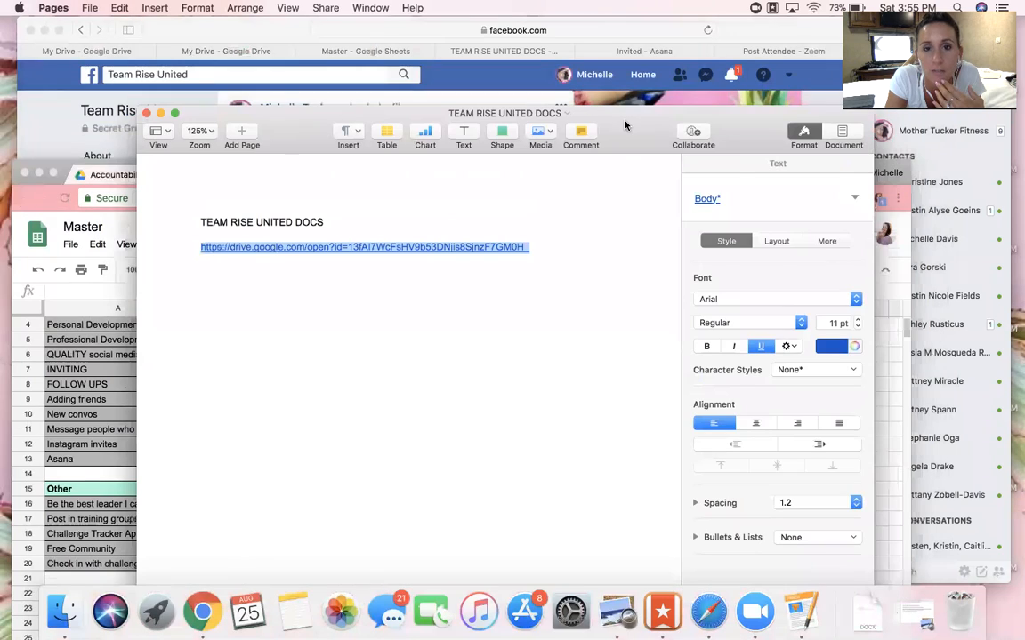
{"action": "left_click", "coordinate": [670, 51]}
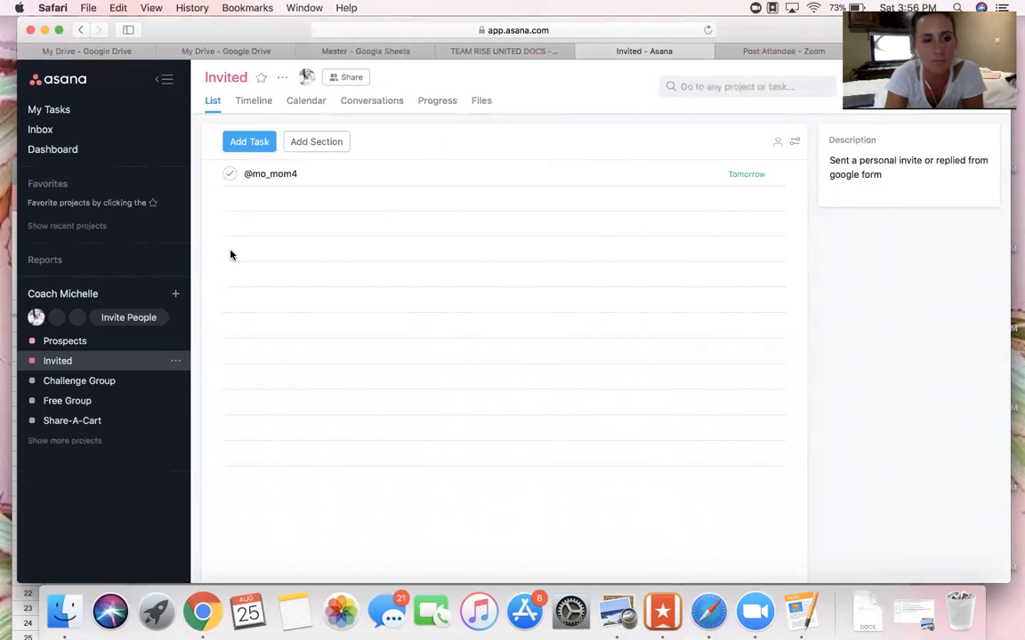
Add a task named with a prospect's first name to the Prospects project
{"action": "left_click", "coordinate": [118, 341]}
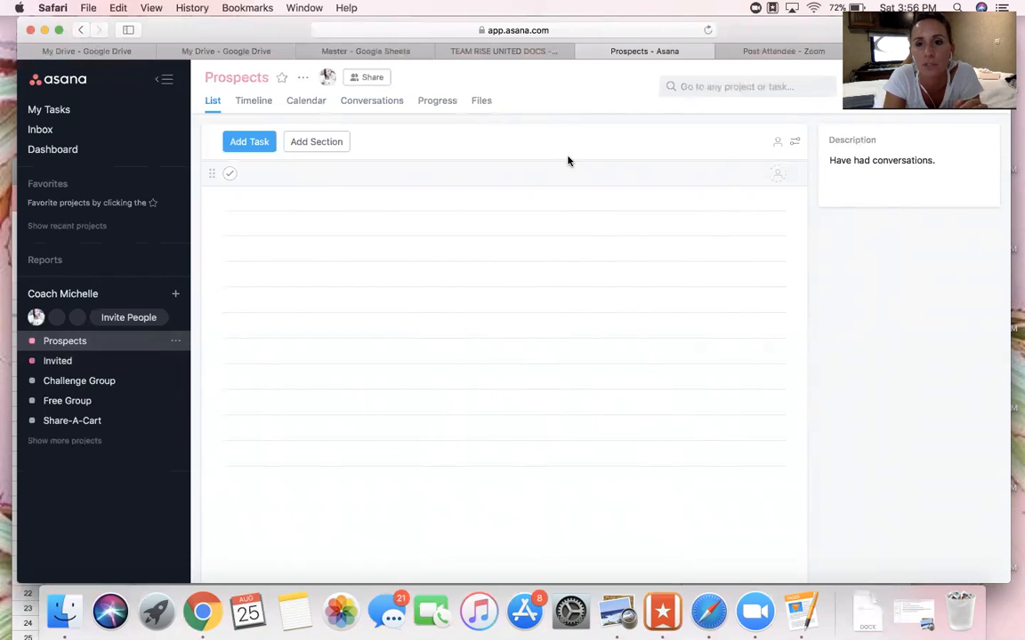
{"action": "left_click", "coordinate": [643, 169]}
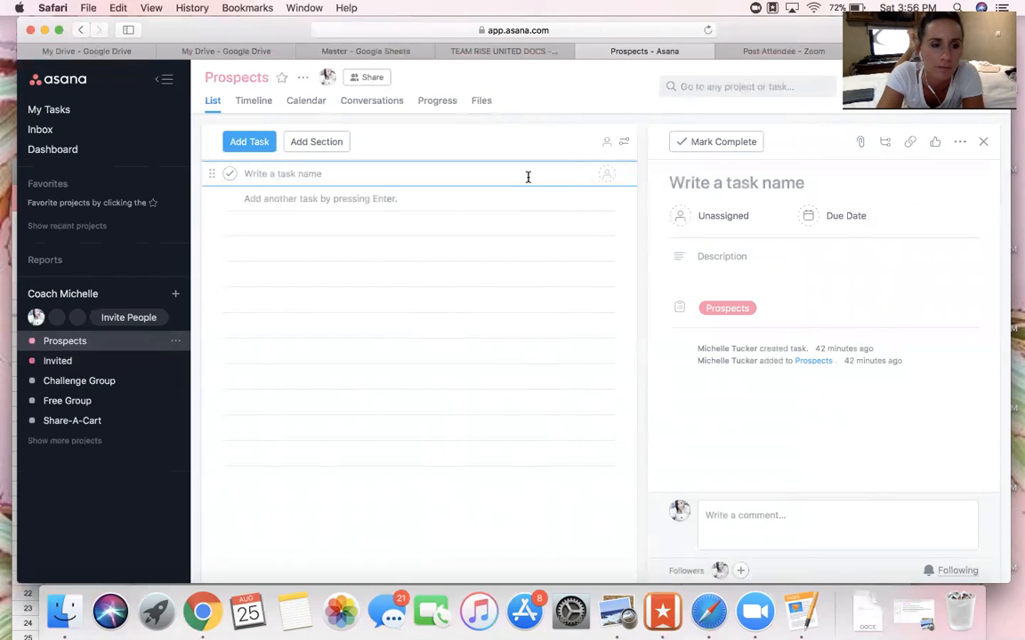
{"action": "type", "text": "Sallu"}
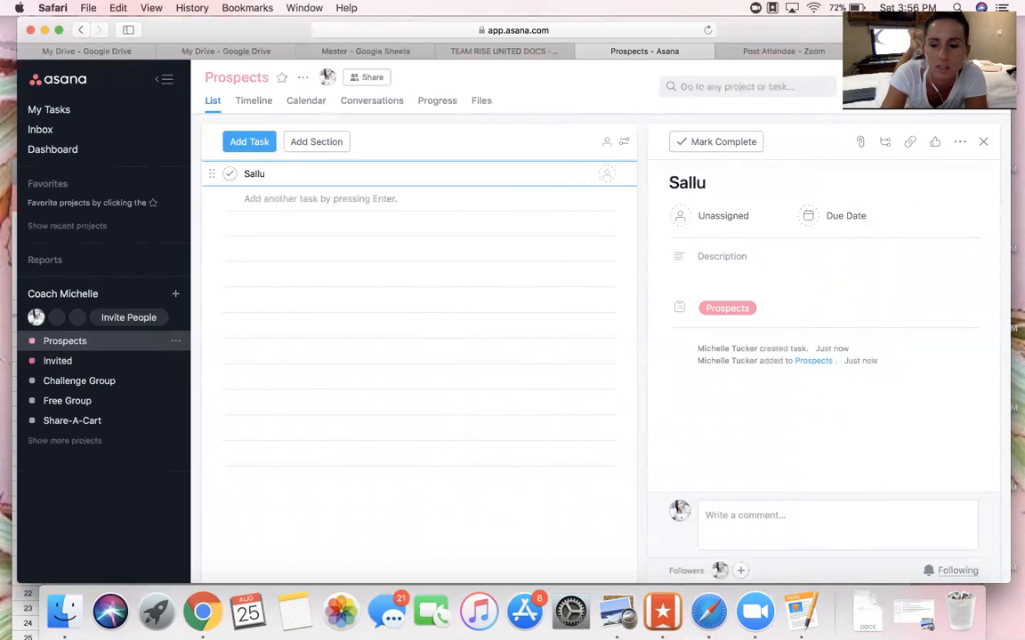
{"action": "key", "text": "BackSpace"}
{"action": "type", "text": "y"}
{"action": "key", "text": "Return"}
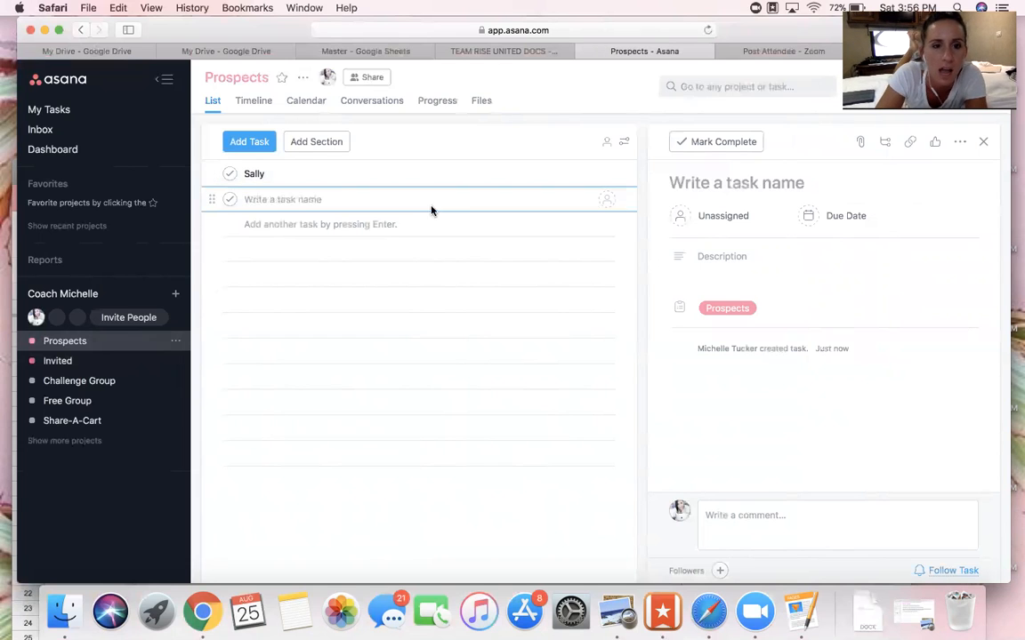
Check the task view options, then mark the named prospect's task complete and dismiss the notification
{"action": "left_click", "coordinate": [279, 184]}
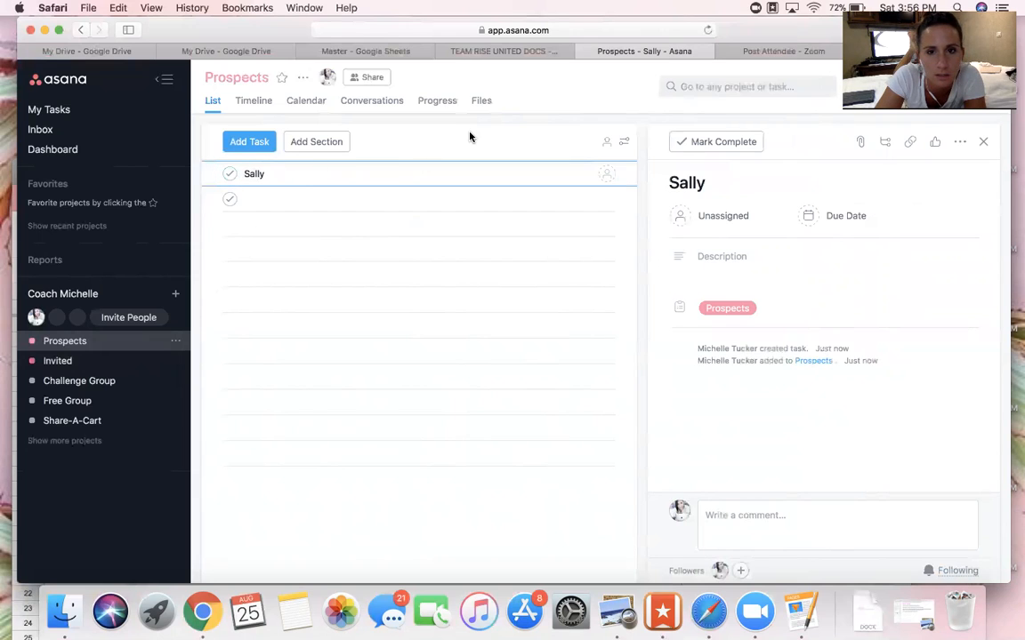
{"action": "left_click", "coordinate": [623, 143]}
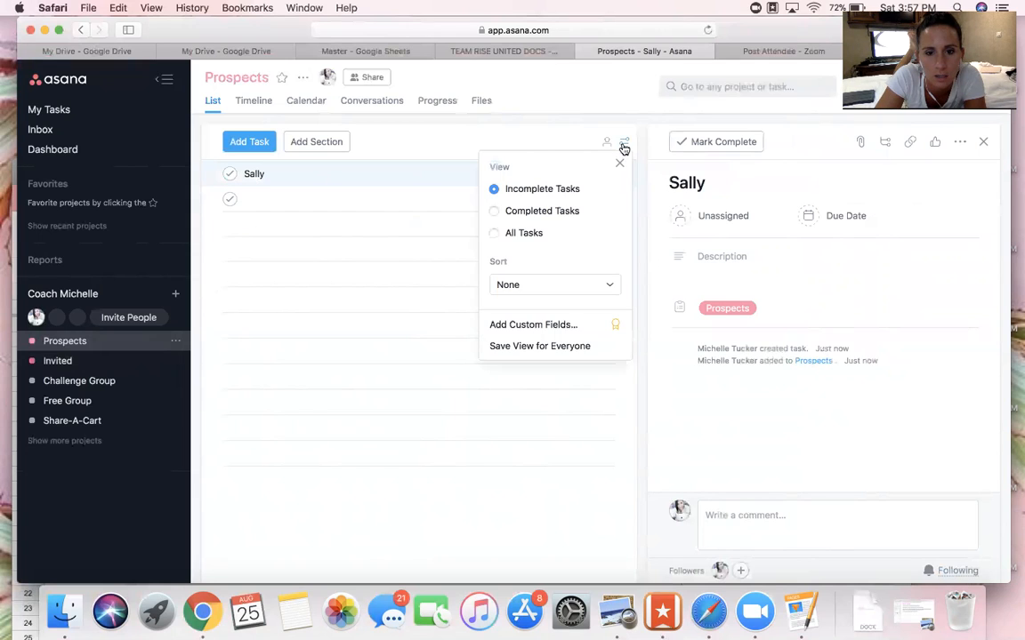
{"action": "left_click", "coordinate": [624, 145]}
{"action": "left_click", "coordinate": [275, 172]}
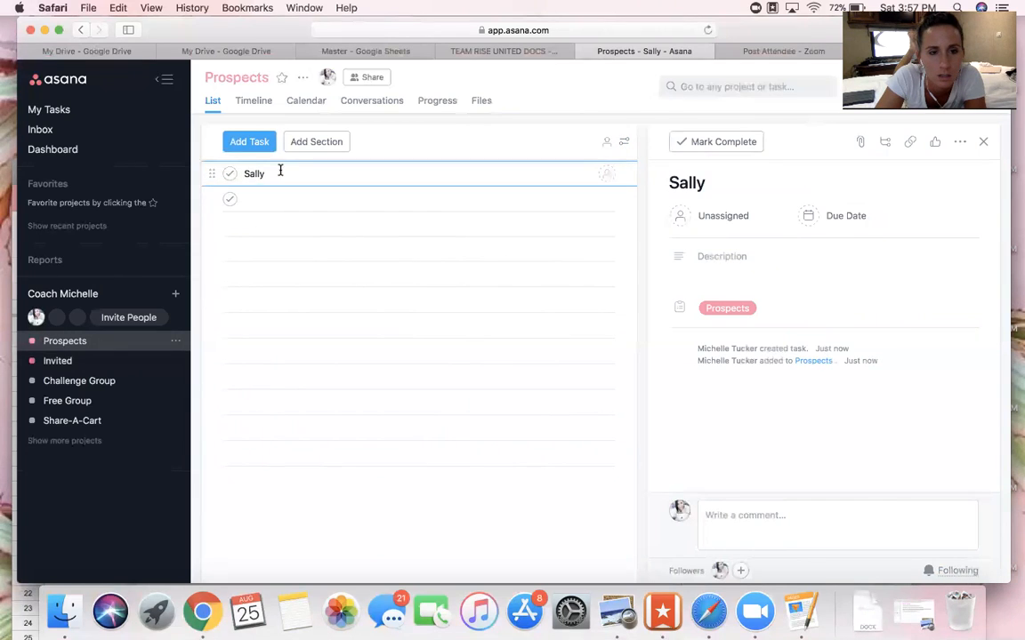
{"action": "left_click", "coordinate": [227, 175]}
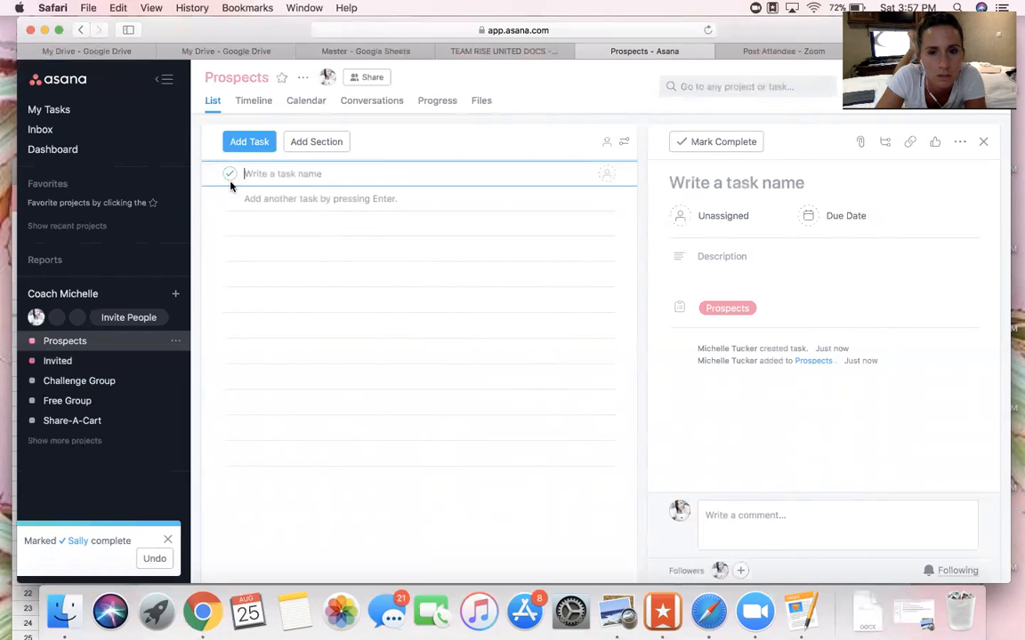
{"action": "left_click", "coordinate": [167, 540]}
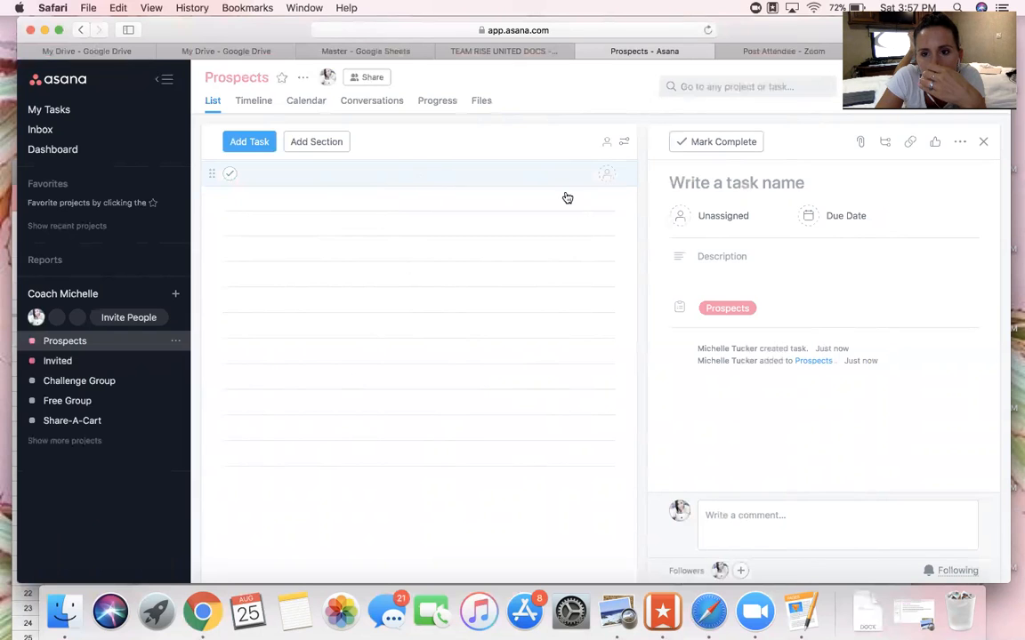
Name the empty Prospects task with the prospect's first name and set its due date to Monday, August 27, 2018
{"action": "left_click", "coordinate": [734, 258]}
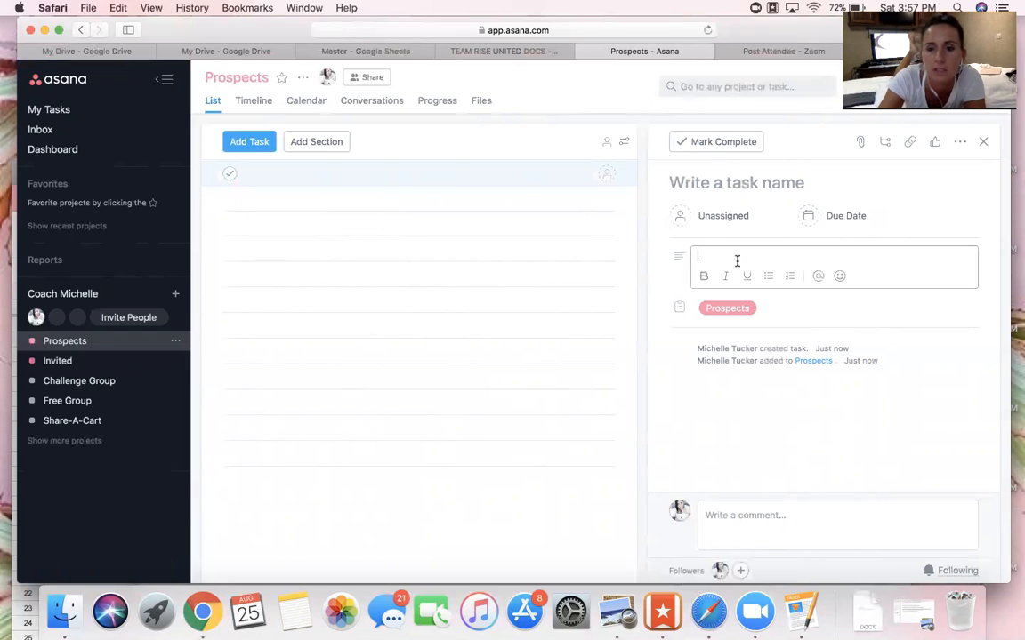
{"action": "left_click", "coordinate": [736, 182]}
{"action": "type", "text": "Sally"}
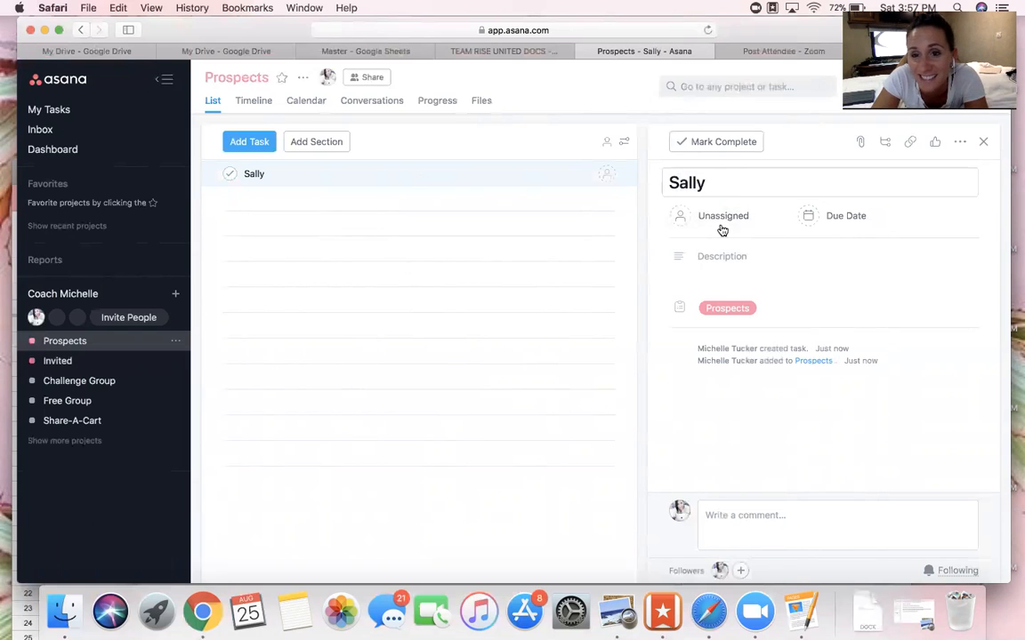
{"action": "left_click", "coordinate": [770, 253]}
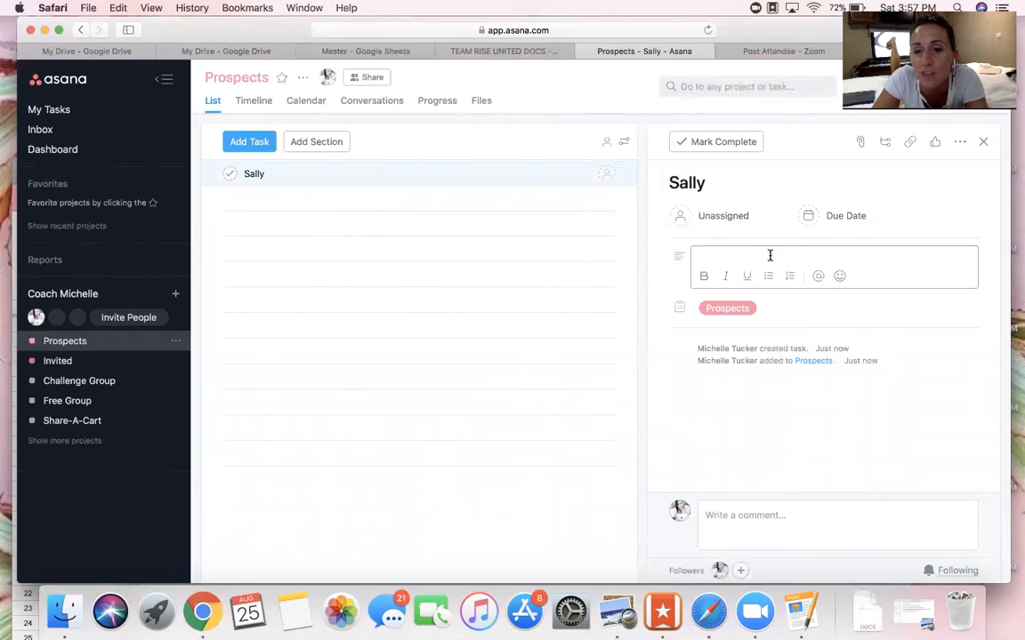
{"action": "left_click", "coordinate": [831, 220]}
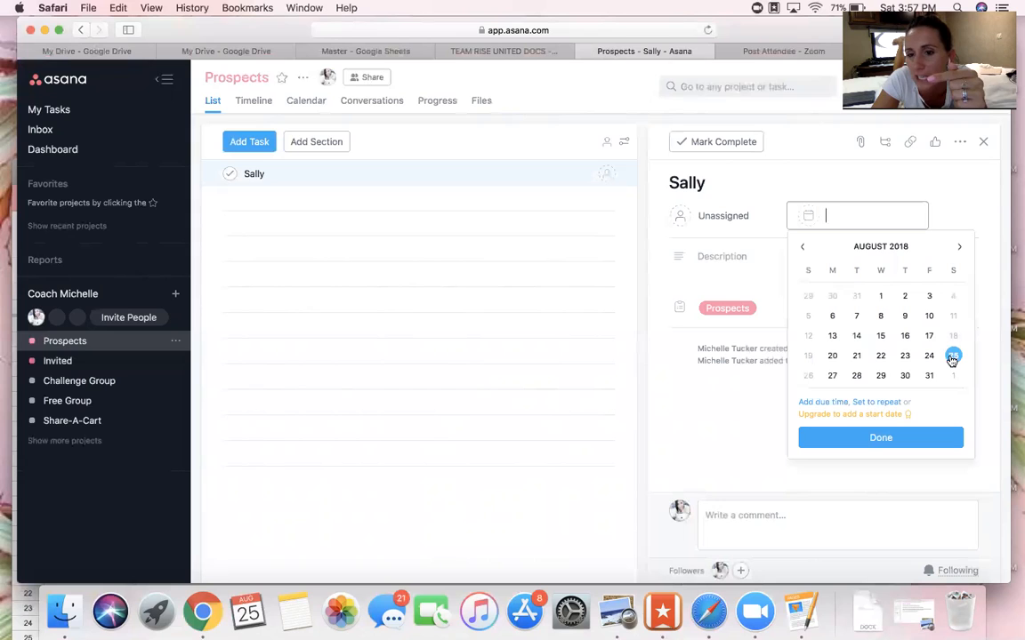
{"action": "left_click", "coordinate": [833, 378]}
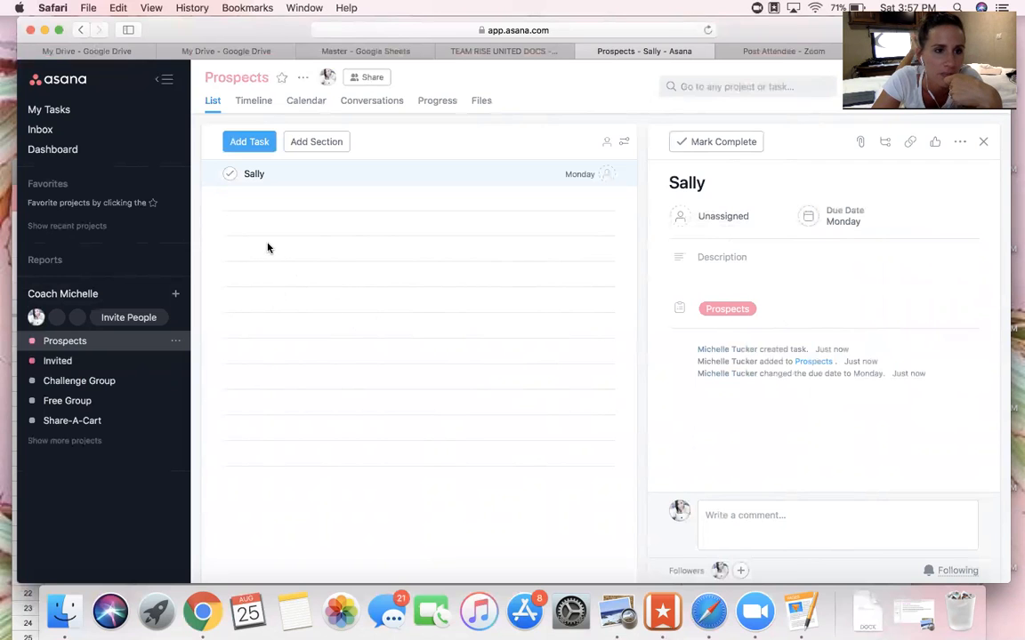
Review My Tasks and the Prospects, Invited, Challenge Group, Free Group and Share-A-Cart projects, ending on Invited
{"action": "left_click", "coordinate": [72, 110]}
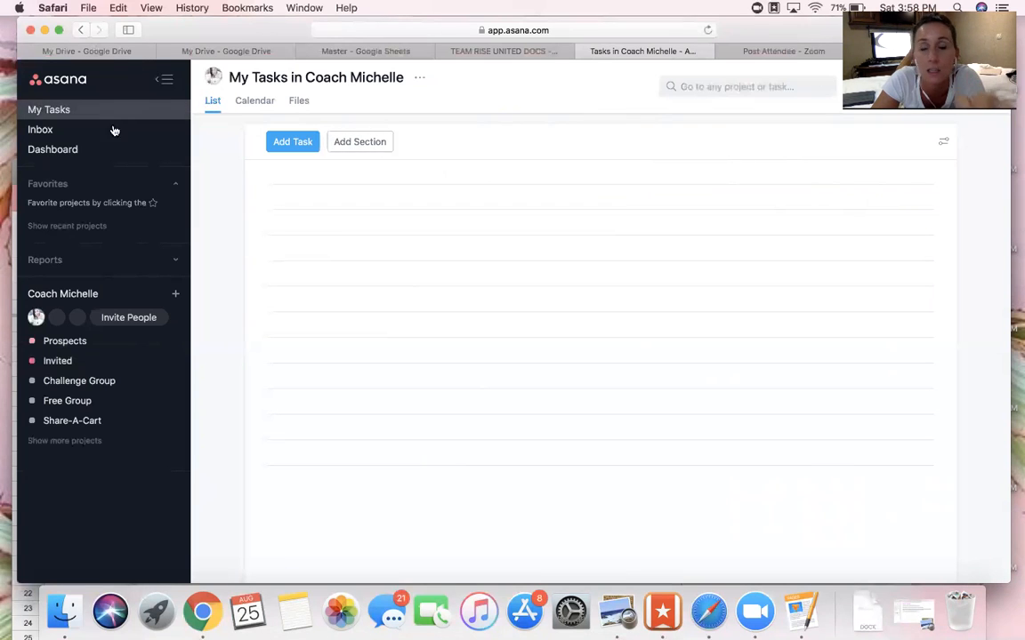
{"action": "left_click", "coordinate": [70, 341]}
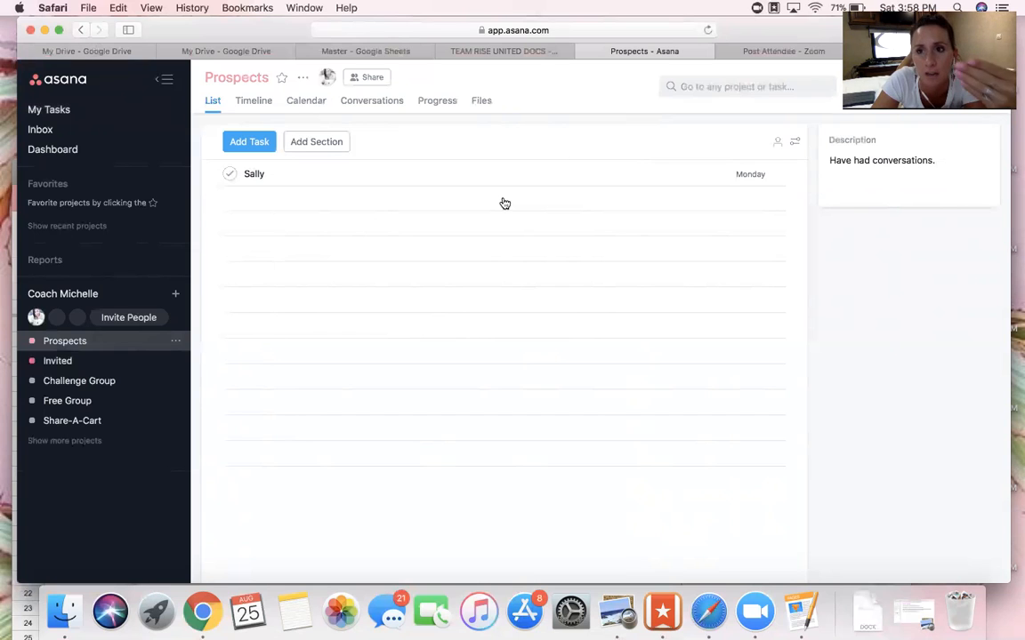
{"action": "left_click", "coordinate": [74, 363]}
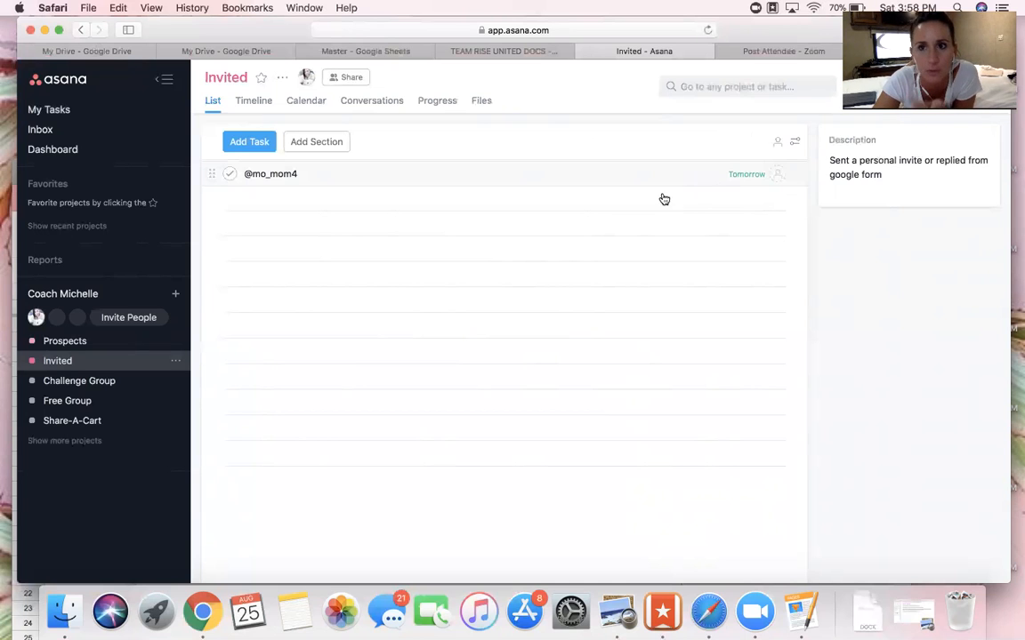
{"action": "left_click", "coordinate": [94, 384]}
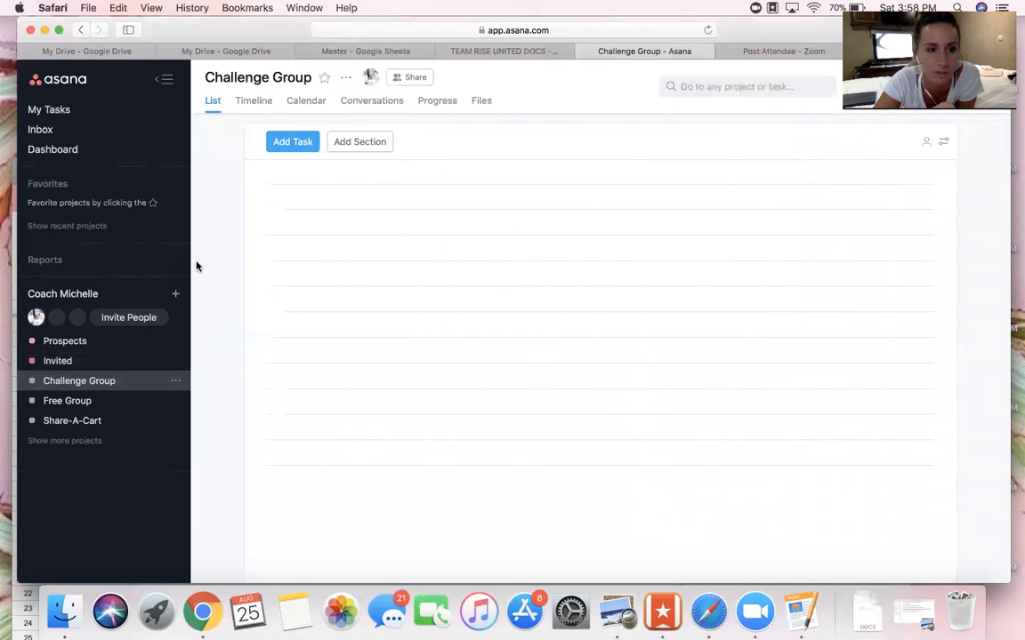
{"action": "left_click", "coordinate": [80, 401]}
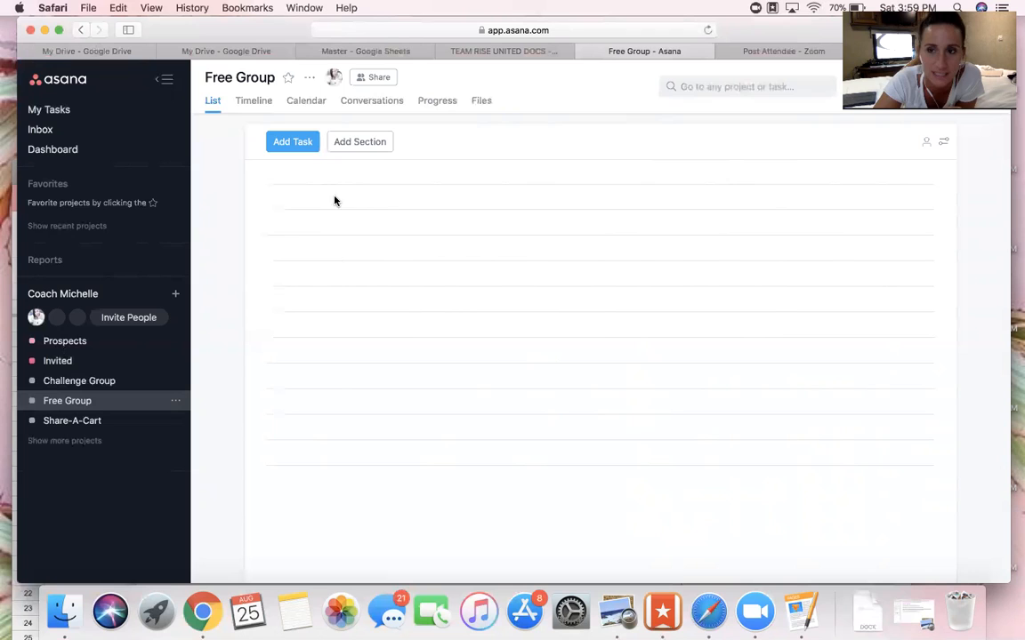
{"action": "left_click", "coordinate": [92, 424]}
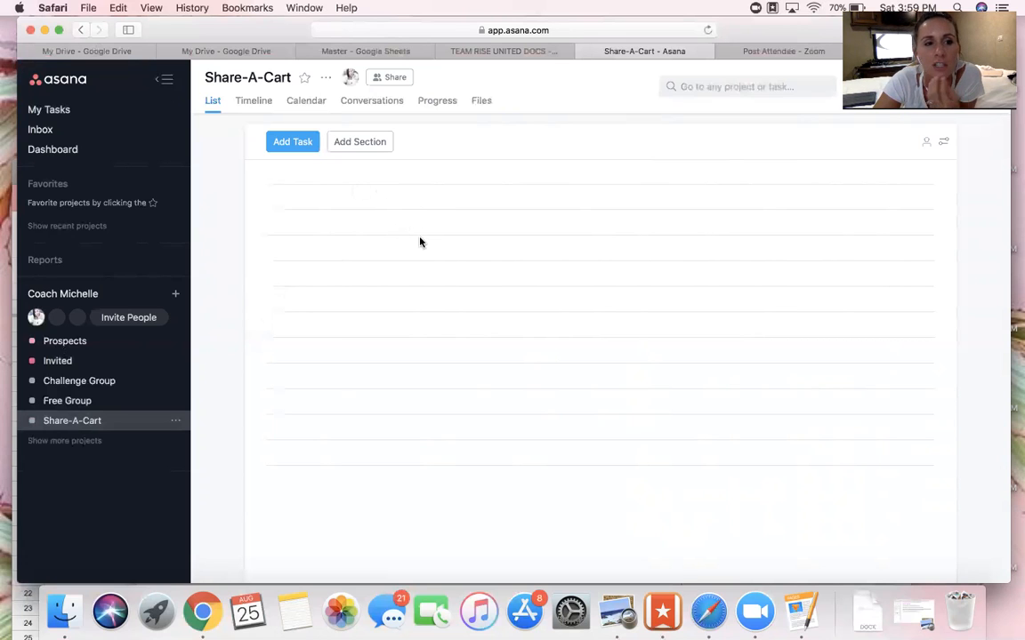
{"action": "left_click", "coordinate": [89, 343]}
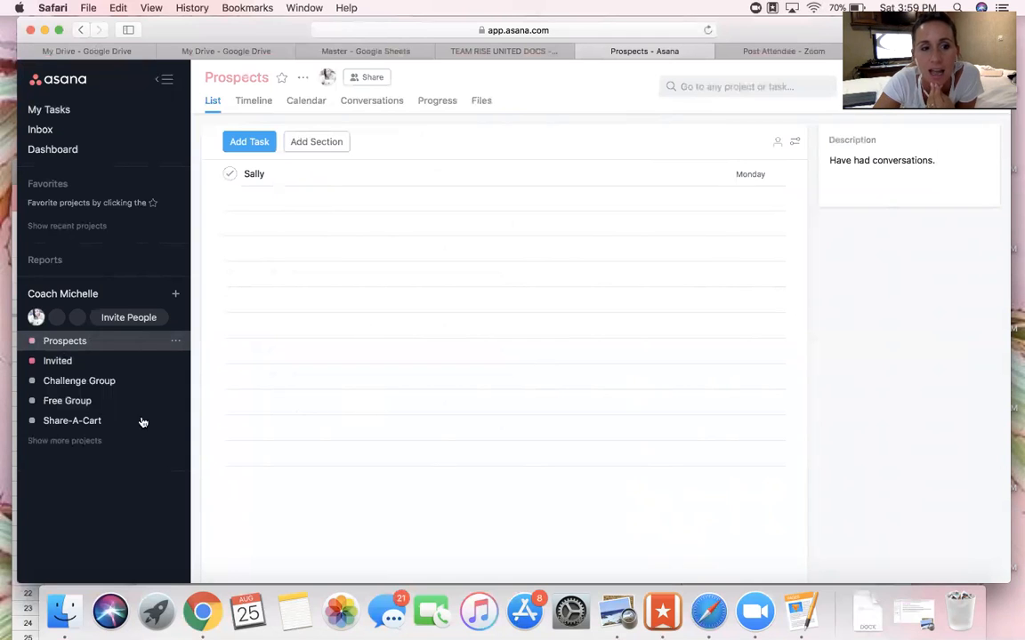
{"action": "left_click", "coordinate": [93, 368]}
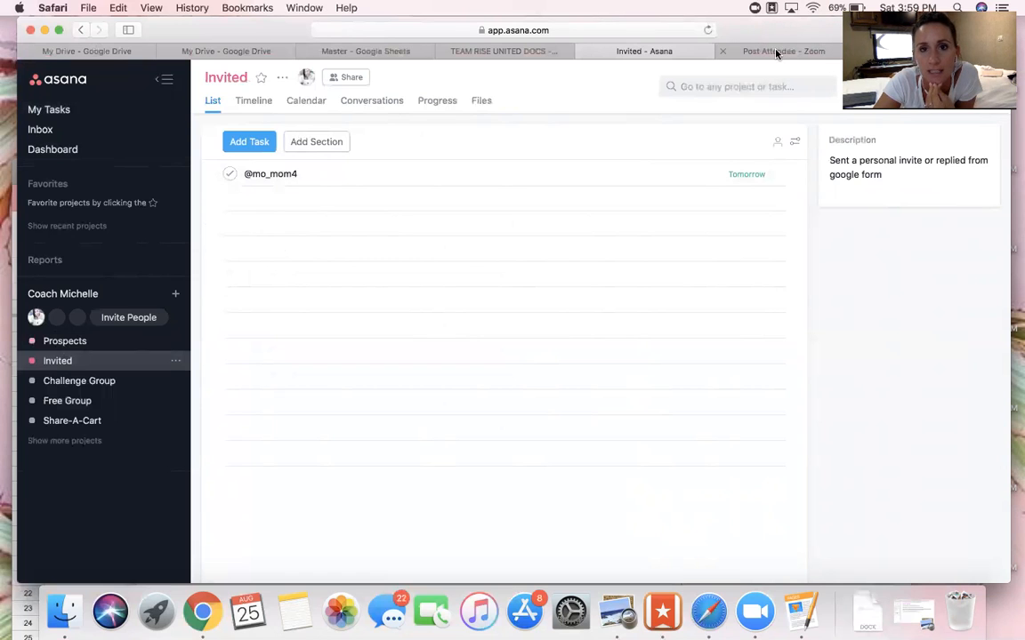
Look through the open Zoom, Drive, Master spreadsheet, TEAM RISE UNITED DOCS and Asana pages
{"action": "left_click", "coordinate": [775, 52]}
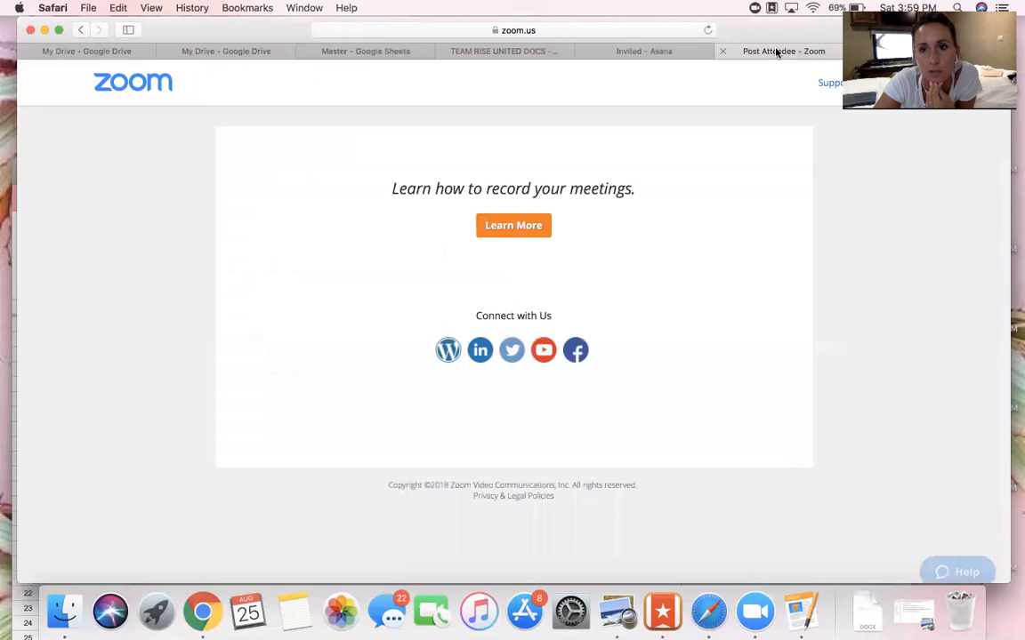
{"action": "left_click", "coordinate": [262, 55]}
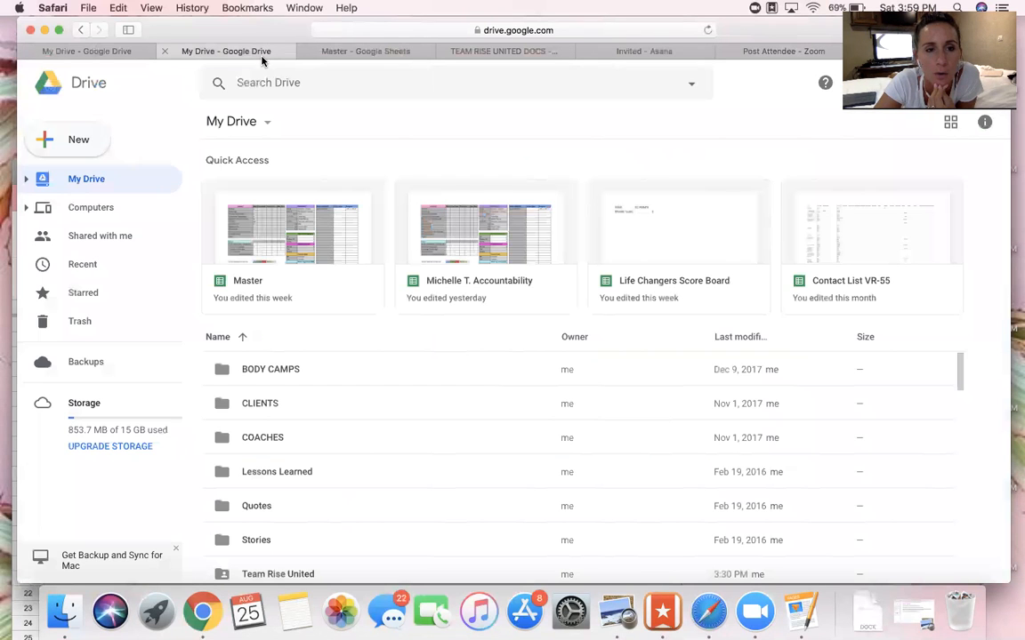
{"action": "left_click", "coordinate": [311, 58]}
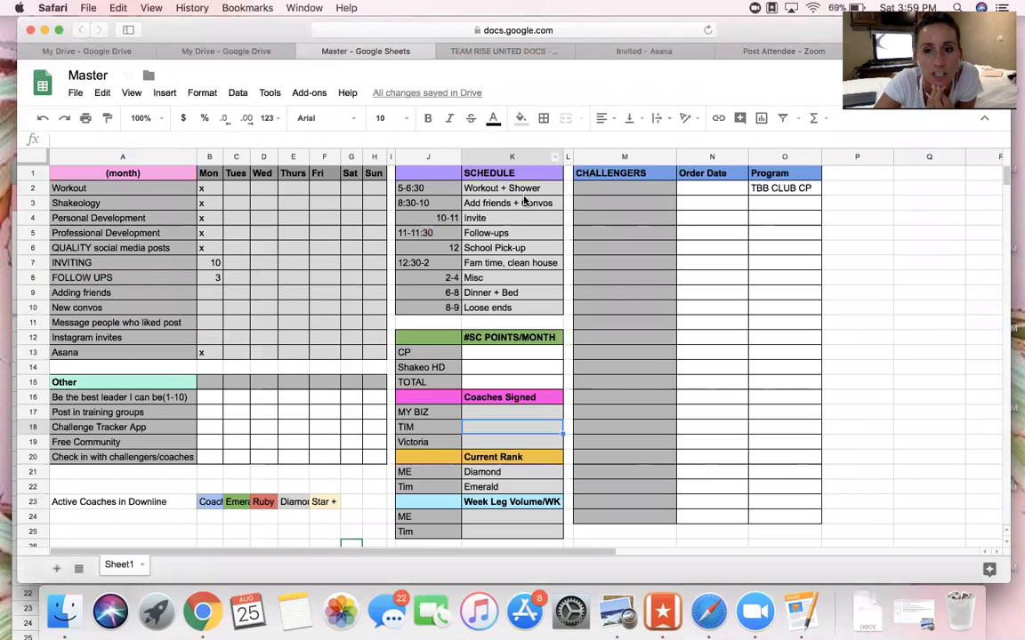
{"action": "scroll", "coordinate": [571, 241], "scroll_direction": "down", "scroll_amount": 3}
{"action": "scroll", "coordinate": [571, 241], "scroll_direction": "right", "scroll_amount": 3}
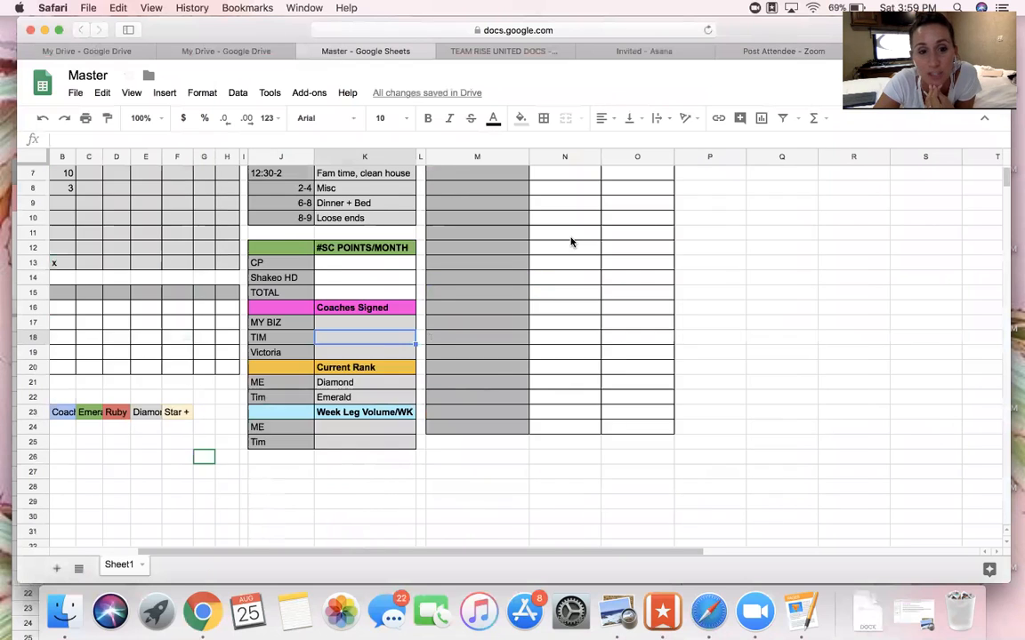
{"action": "scroll", "coordinate": [571, 241], "scroll_direction": "left", "scroll_amount": 3}
{"action": "scroll", "coordinate": [571, 241], "scroll_direction": "up", "scroll_amount": 5}
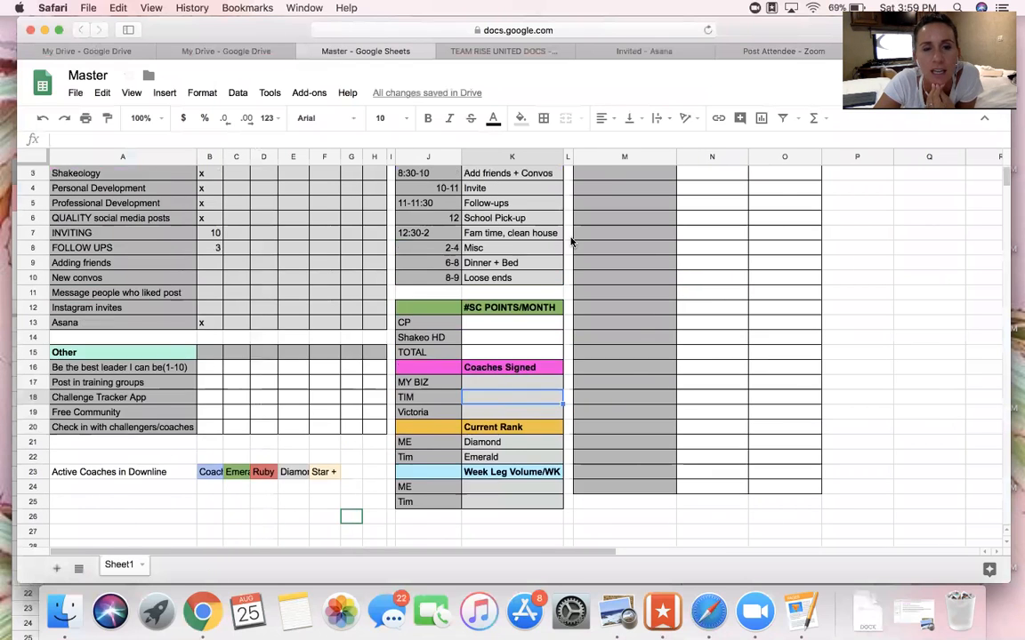
{"action": "left_click", "coordinate": [247, 49]}
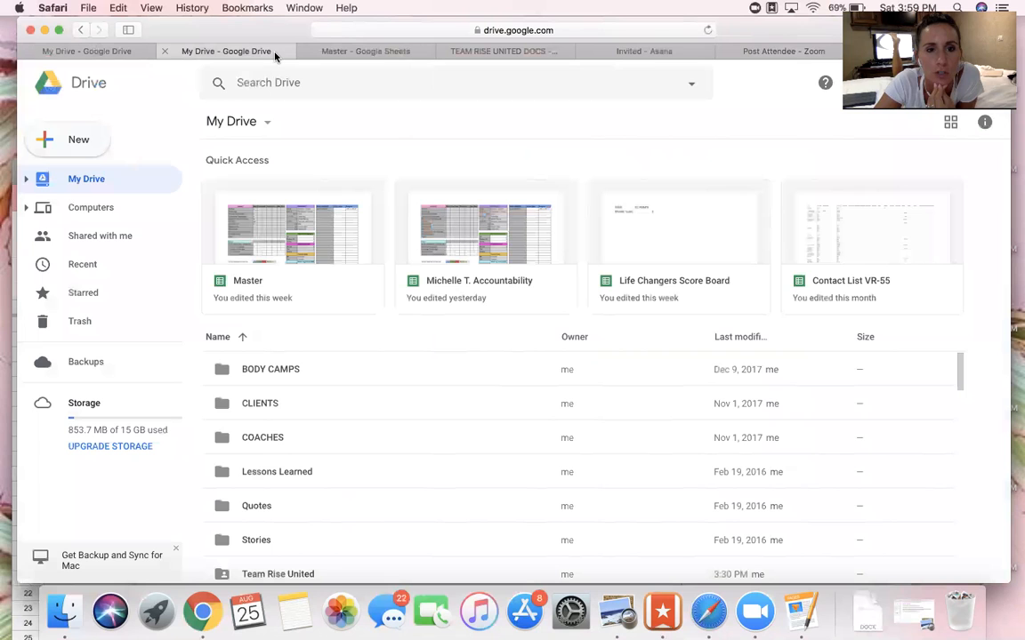
{"action": "left_click", "coordinate": [338, 52]}
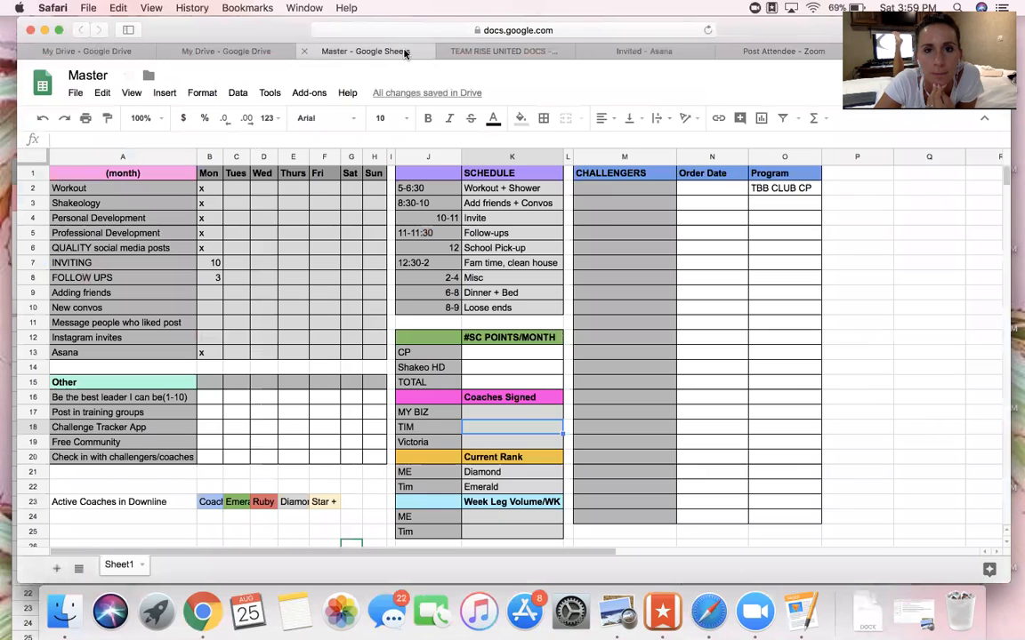
{"action": "left_click", "coordinate": [463, 50]}
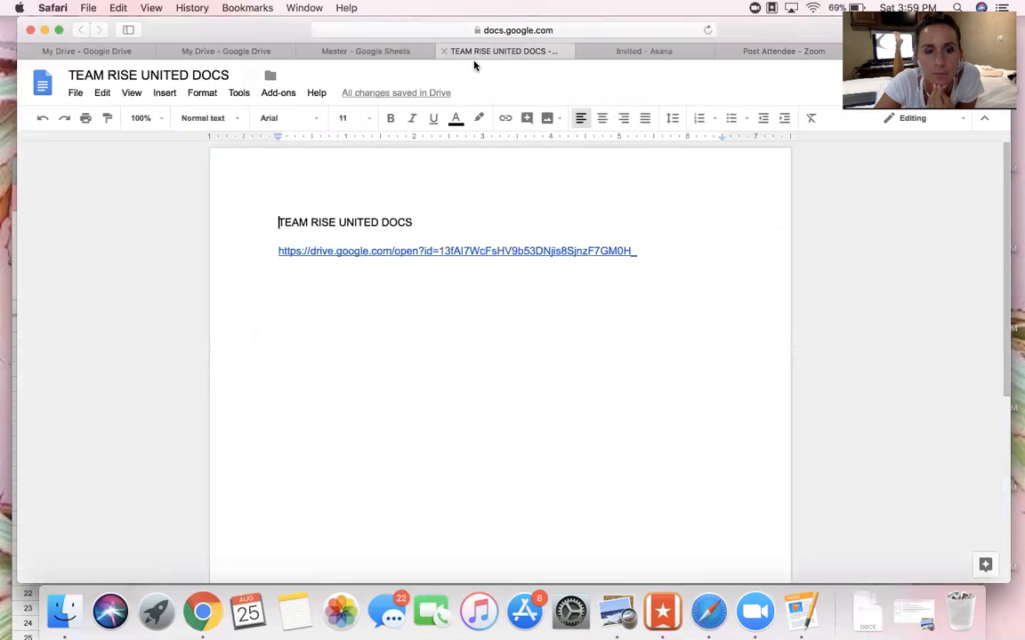
{"action": "left_click", "coordinate": [107, 49]}
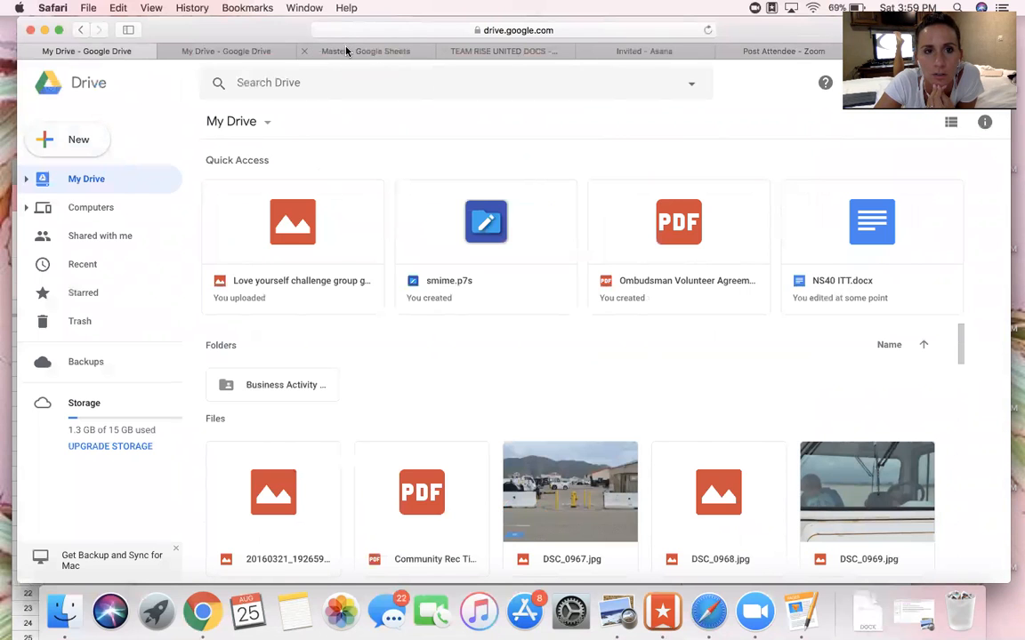
{"action": "left_click", "coordinate": [315, 49]}
{"action": "left_click", "coordinate": [269, 50]}
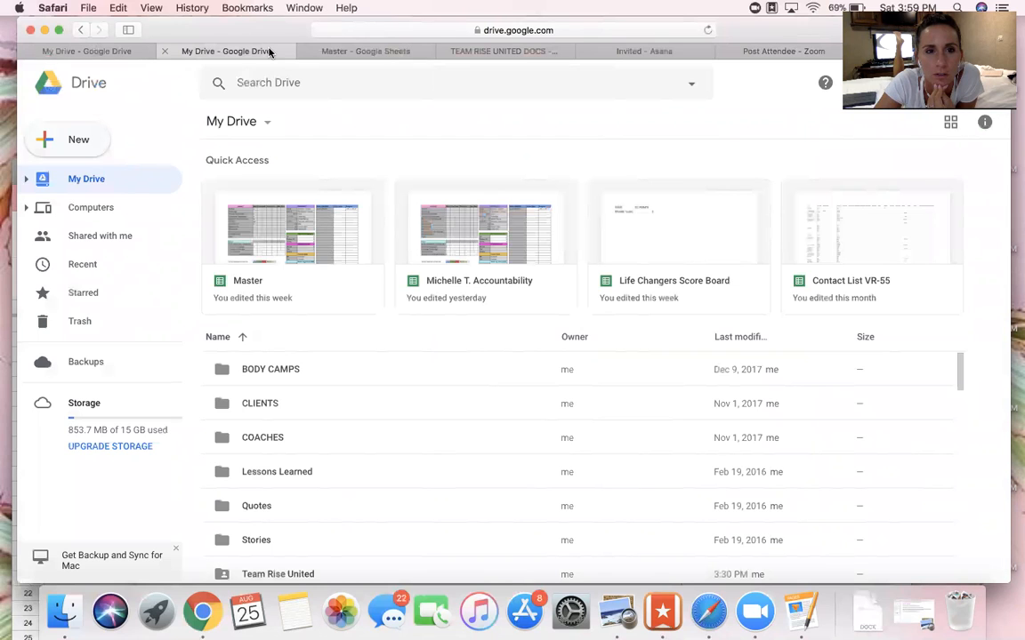
{"action": "left_click", "coordinate": [487, 51]}
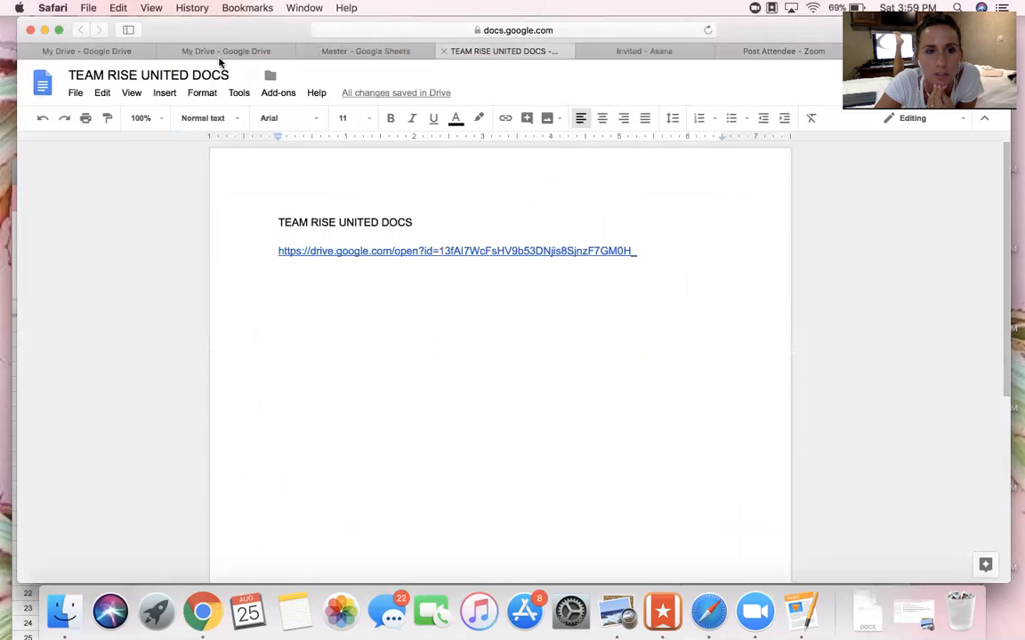
{"action": "left_click", "coordinate": [617, 54]}
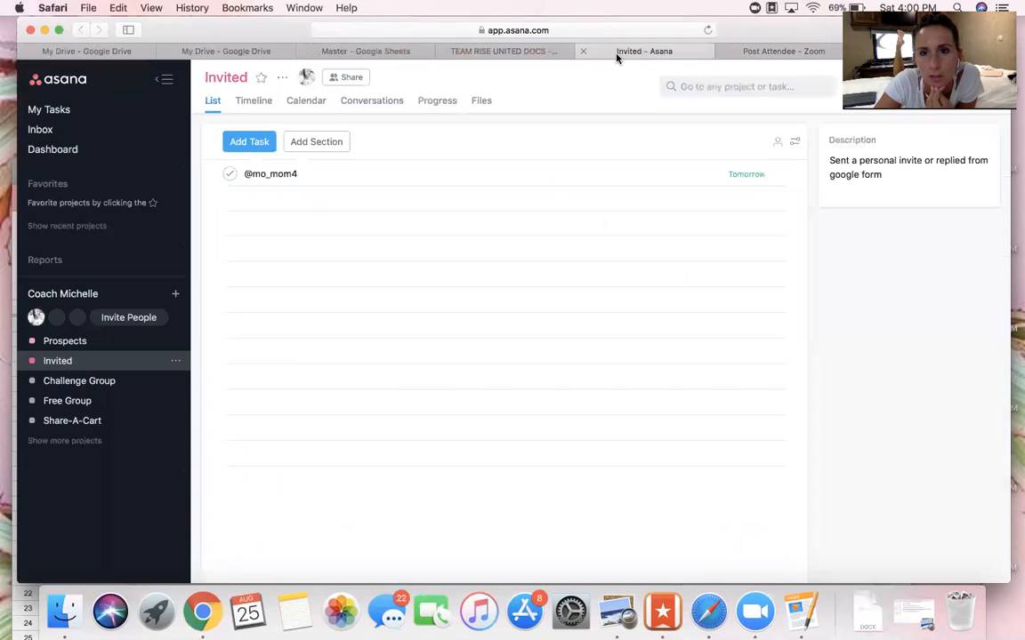
{"action": "left_click", "coordinate": [770, 49]}
{"action": "mouse_move", "coordinate": [777, 35]}
{"action": "left_mouse_down"}
{"action": "mouse_move", "coordinate": [778, 137]}
{"action": "mouse_move", "coordinate": [770, 32]}
{"action": "left_mouse_up"}
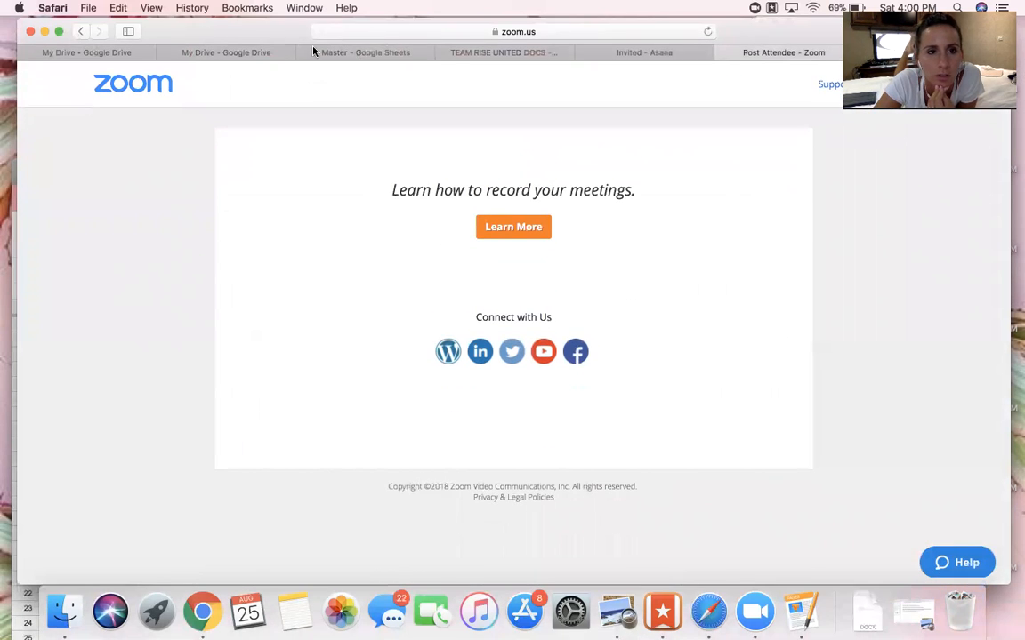
Open the Life Changers Score Board spreadsheet from the Accountability folder inside Team Rise United on Google Drive
{"action": "left_click", "coordinate": [237, 54]}
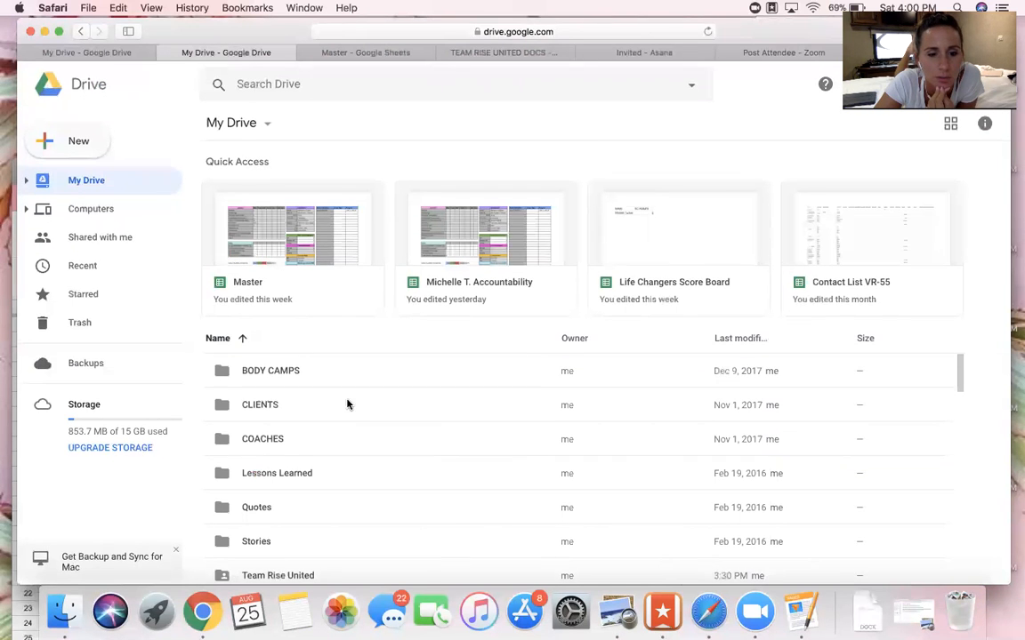
{"action": "left_click", "coordinate": [281, 574]}
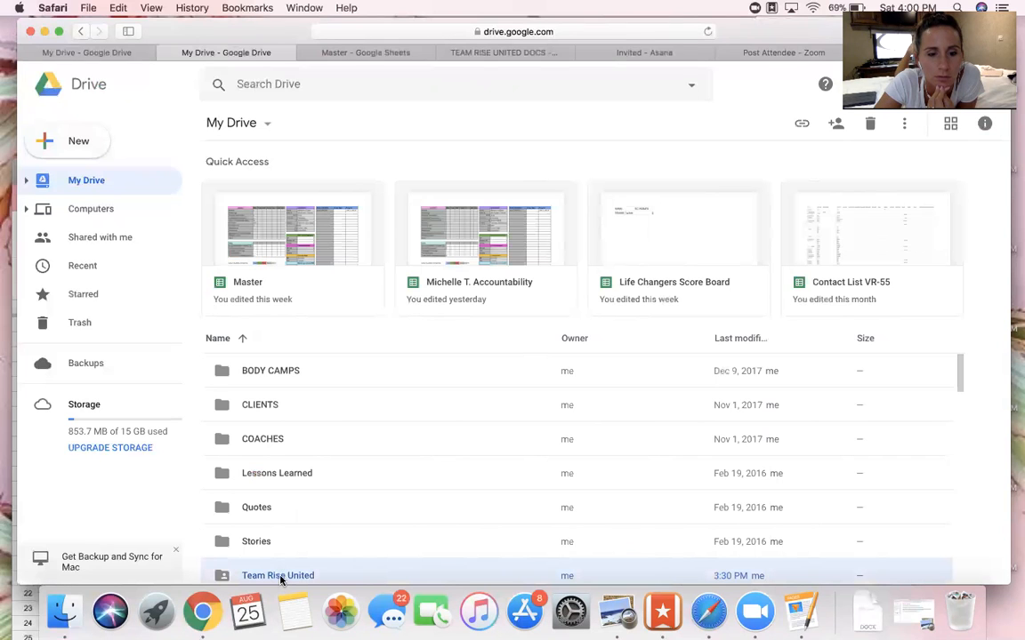
{"action": "double_click", "coordinate": [281, 577]}
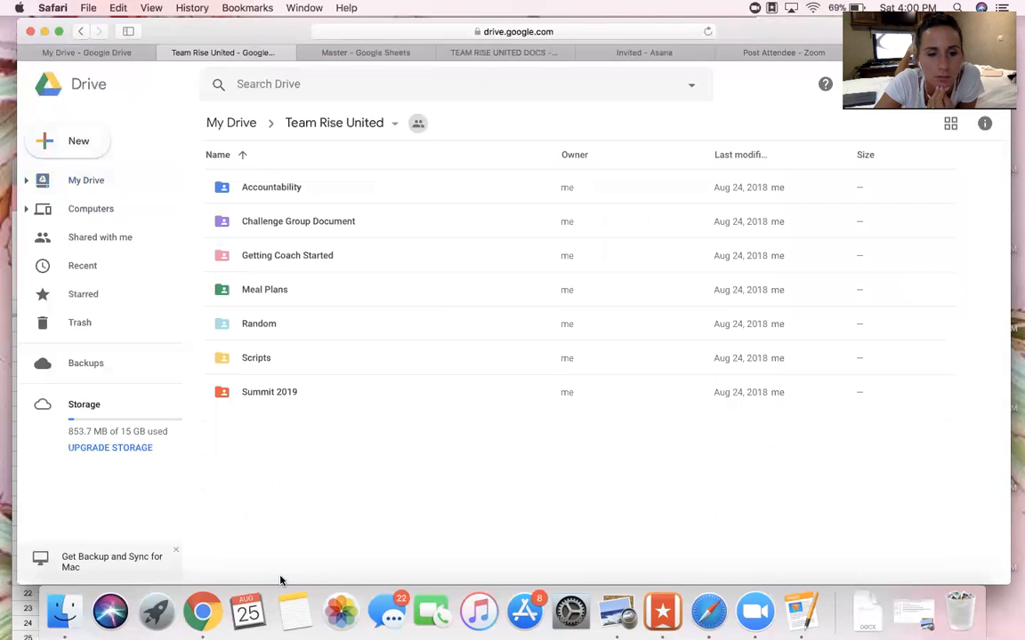
{"action": "double_click", "coordinate": [276, 192]}
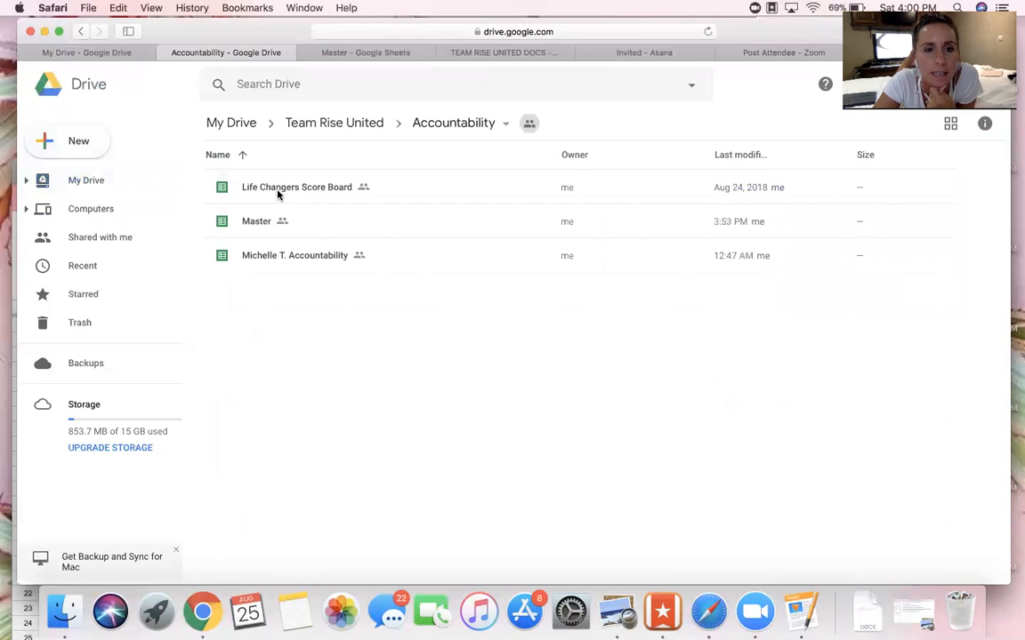
{"action": "double_click", "coordinate": [277, 194]}
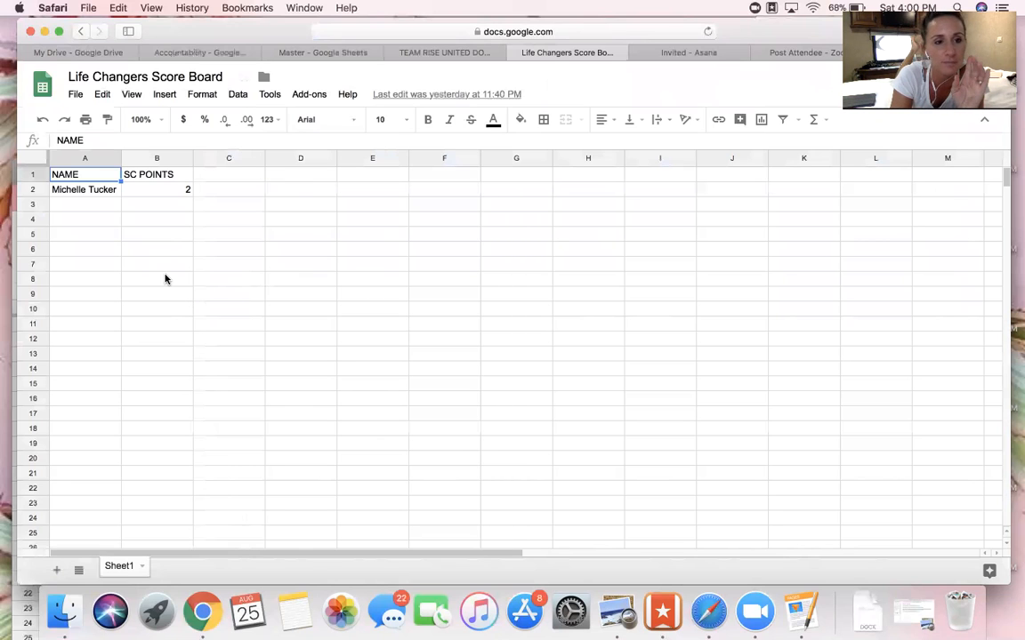
Try an SC POINTS value of 6 for the first listed member in cell B2, then restore it to 2
{"action": "left_click", "coordinate": [101, 207]}
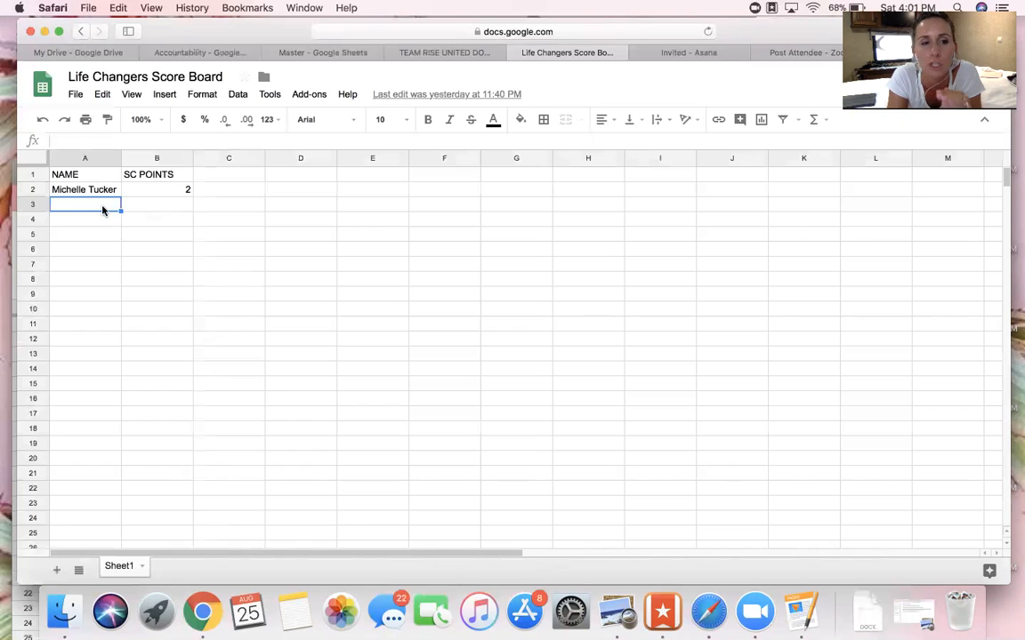
{"action": "left_click", "coordinate": [154, 205]}
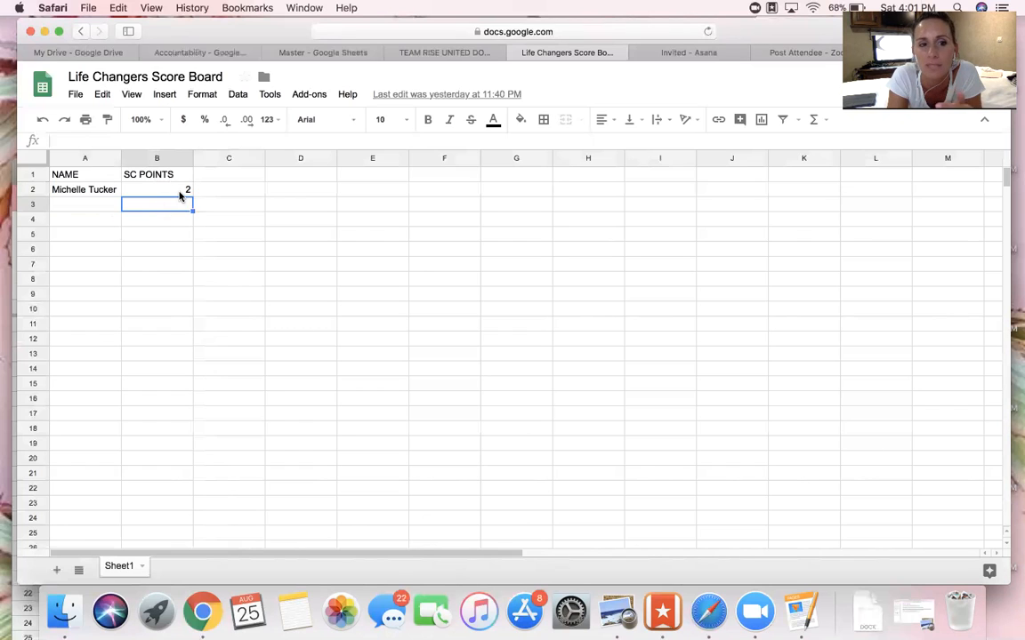
{"action": "left_click", "coordinate": [179, 194]}
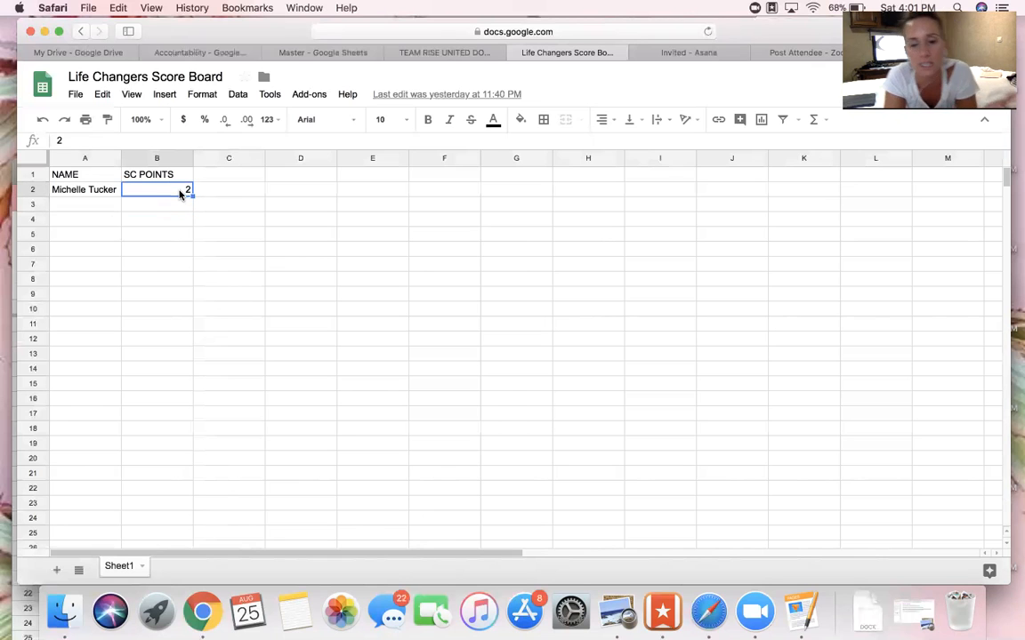
{"action": "type", "text": "6"}
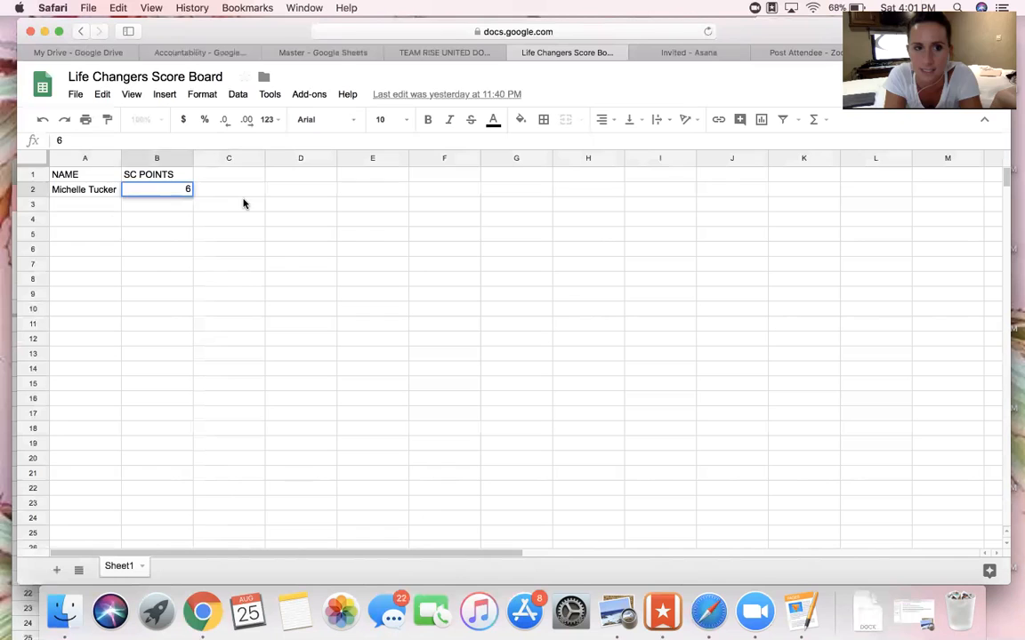
{"action": "left_click", "coordinate": [243, 204]}
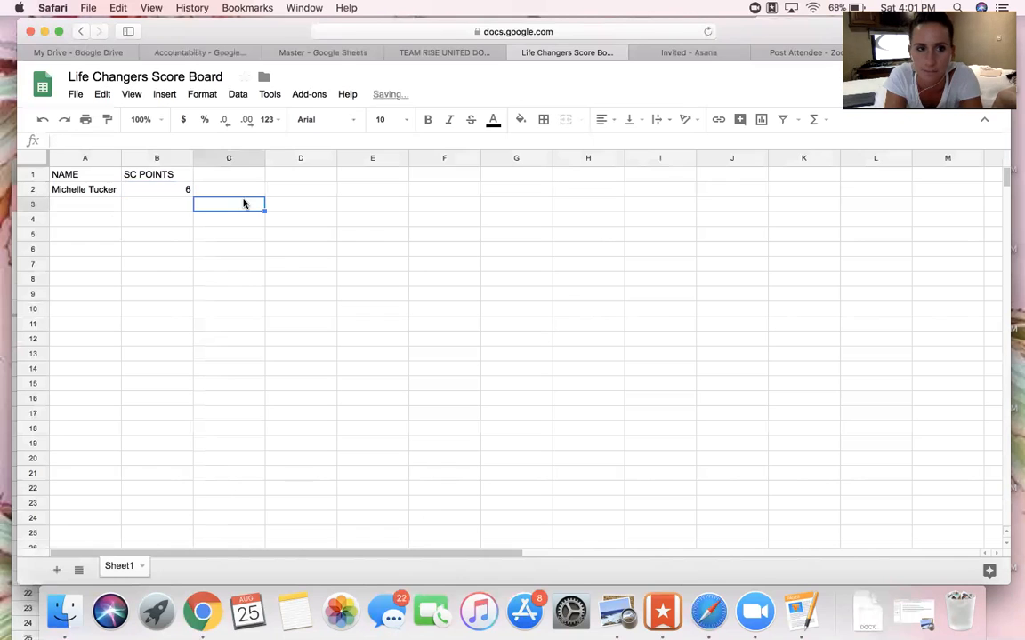
{"action": "left_click", "coordinate": [187, 192]}
{"action": "type", "text": "2"}
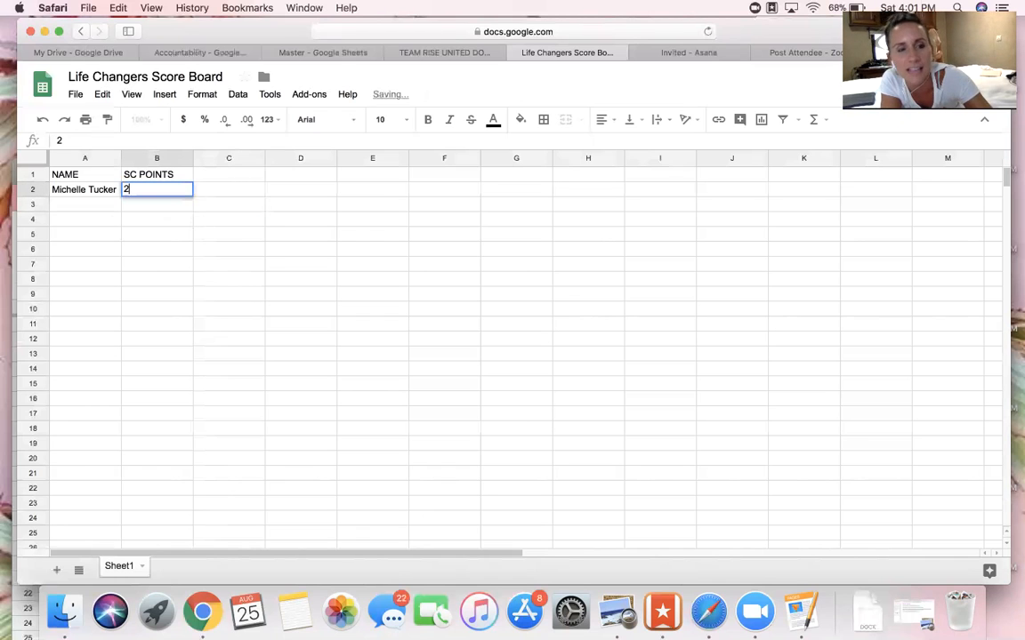
{"action": "left_click", "coordinate": [93, 204]}
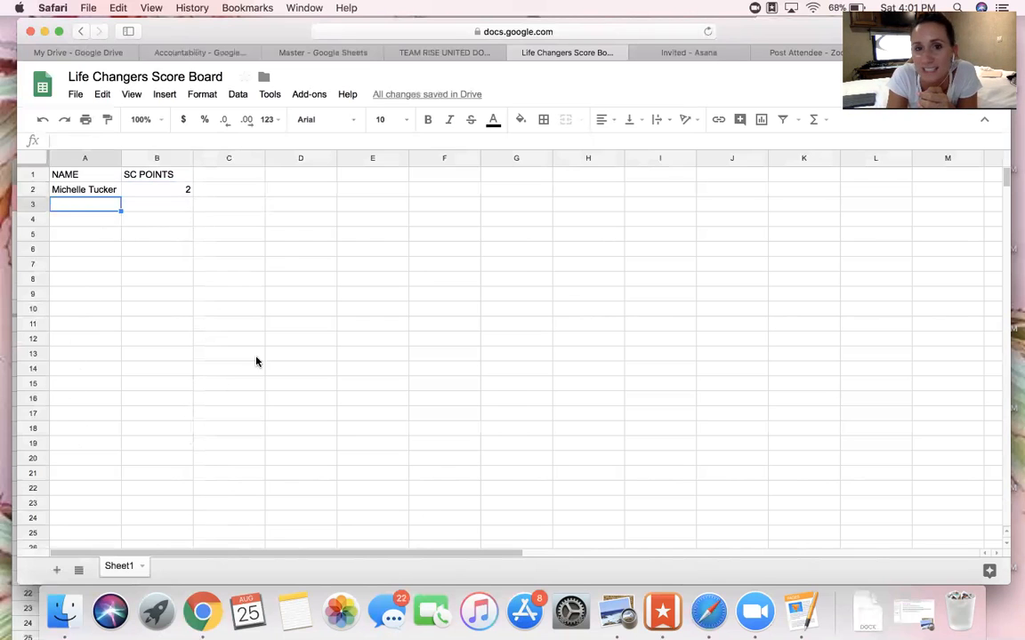
{"action": "left_click", "coordinate": [450, 52]}
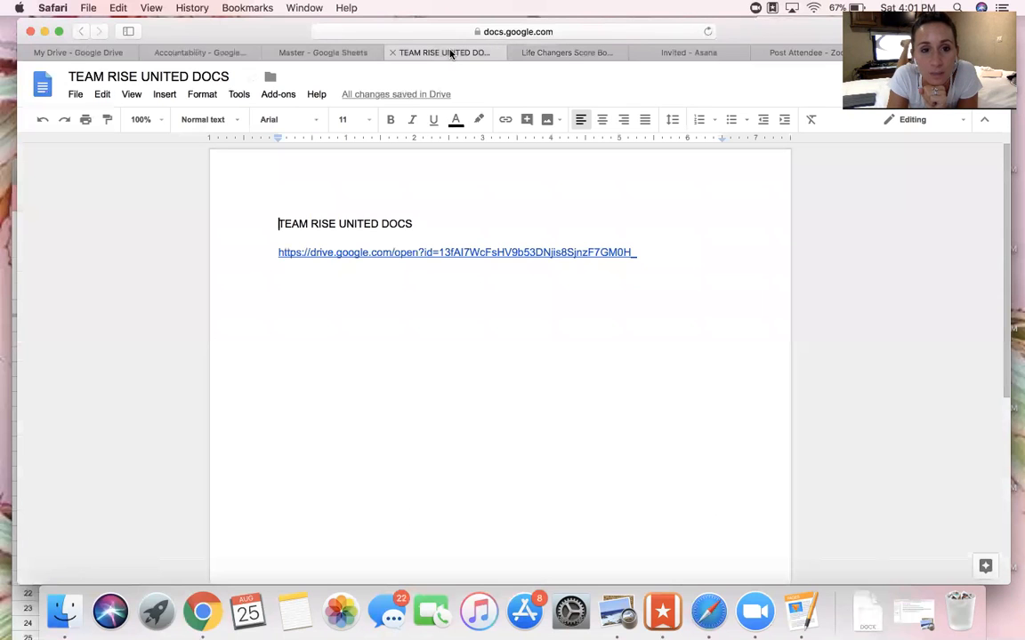
{"action": "left_click", "coordinate": [359, 53]}
{"action": "left_click", "coordinate": [556, 52]}
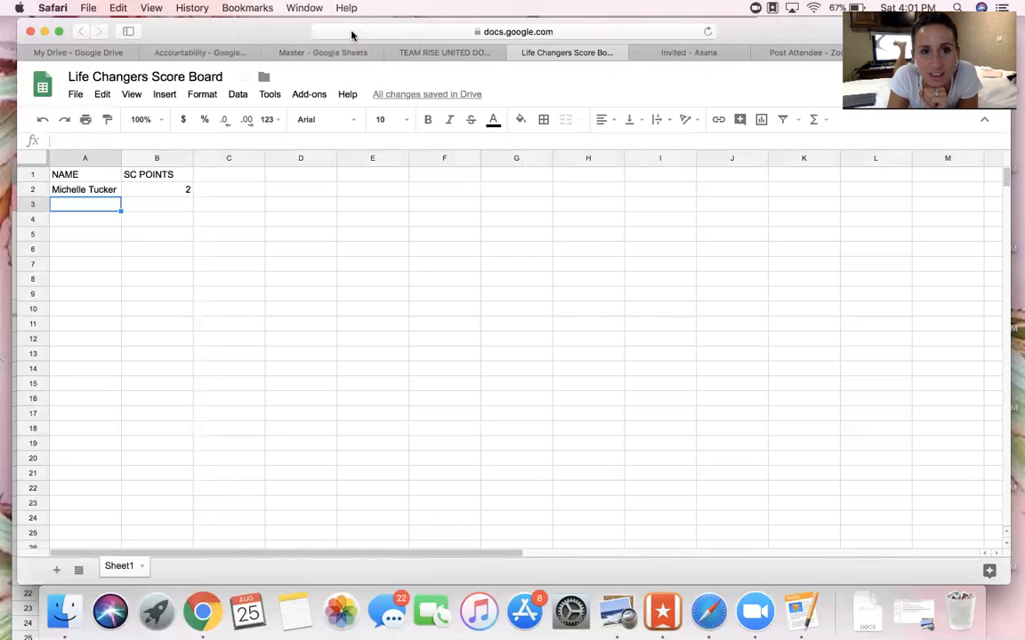
{"action": "left_click", "coordinate": [431, 52]}
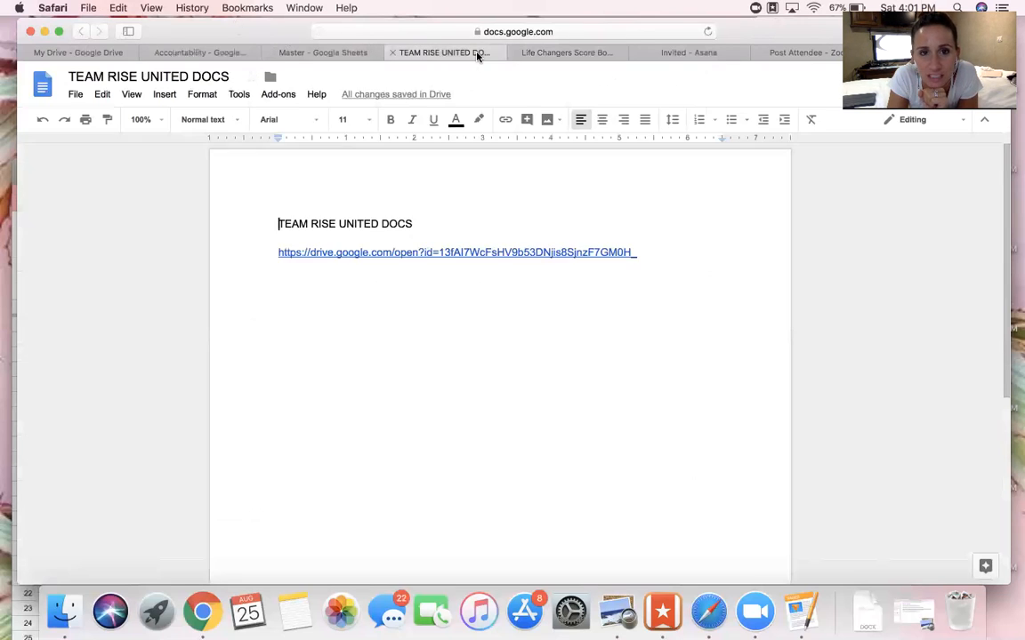
{"action": "left_click", "coordinate": [322, 52]}
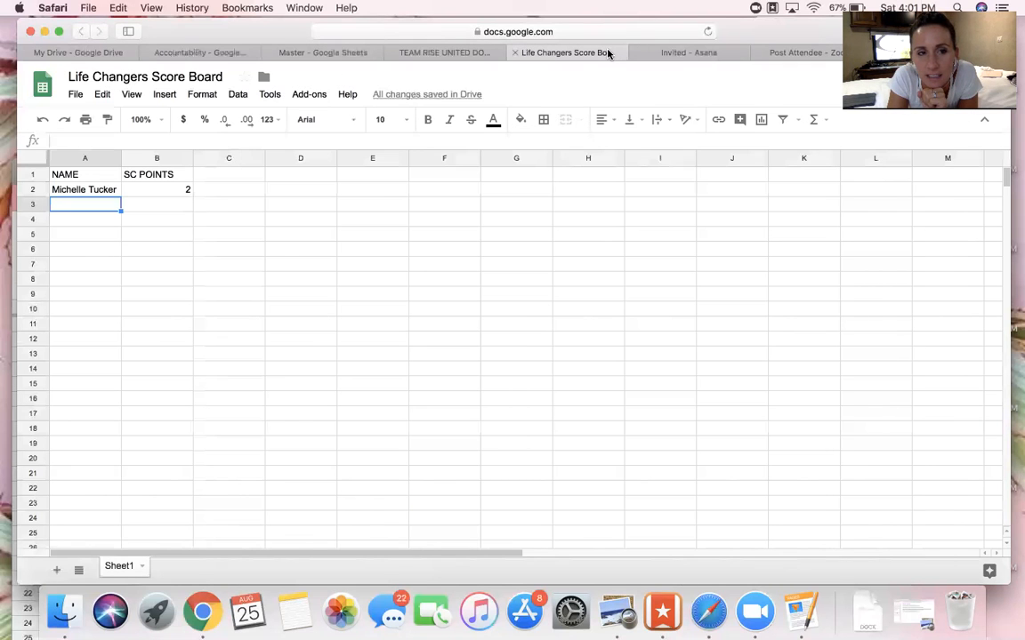